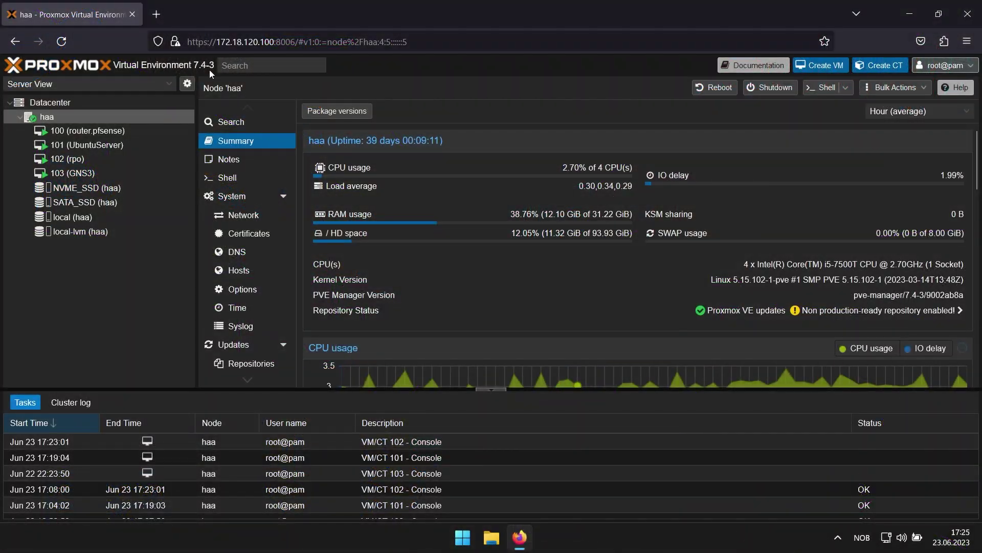
Step: Open Cloudflare's plans and pricing page in a new browser tab
click(157, 15)
text(cloudflare.com/en-gb/)
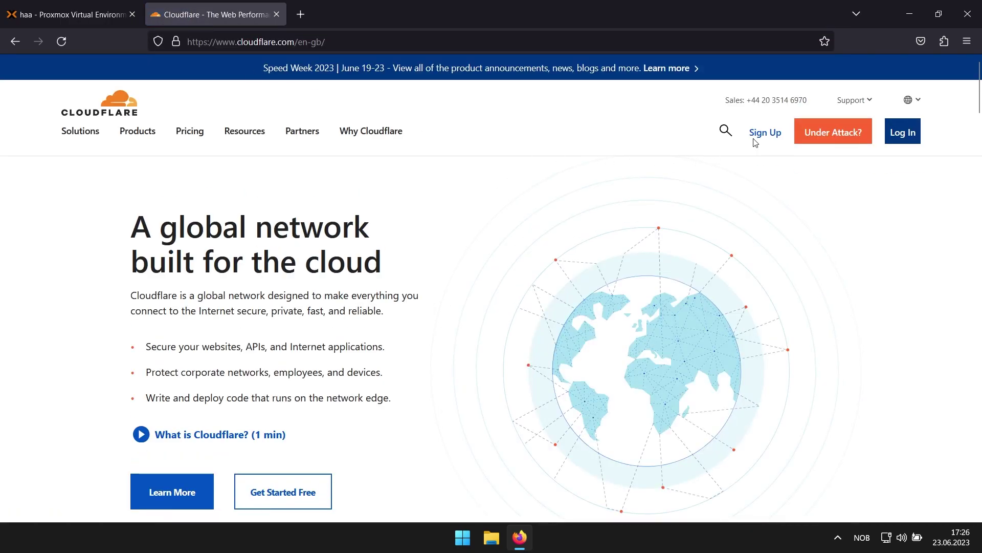
click(773, 135)
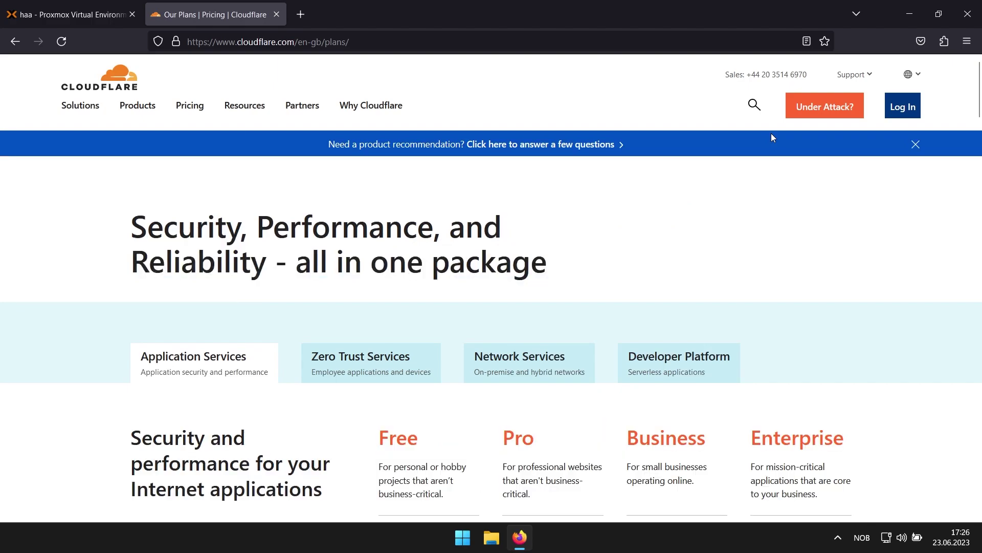
scroll(471, 377, down, 3)
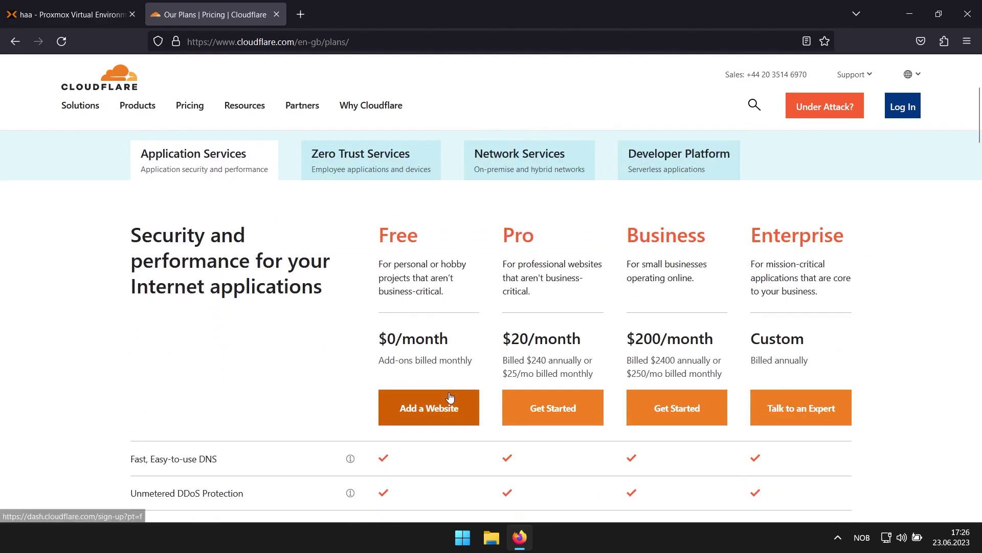
Step: Sign up for a free Cloudflare account with email and password, declining the save-login prompt
click(428, 409)
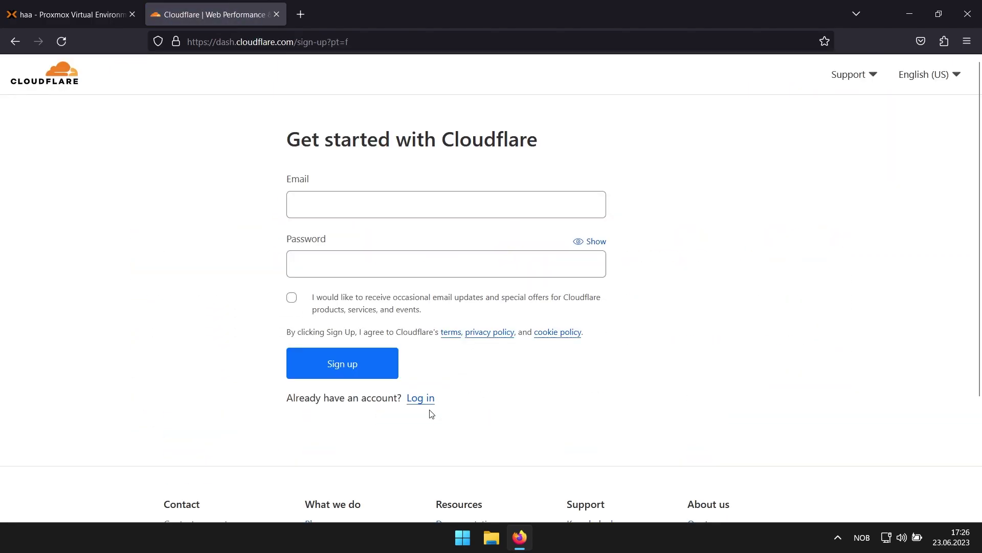
click(410, 202)
key(Tab)
text(••••••••••)
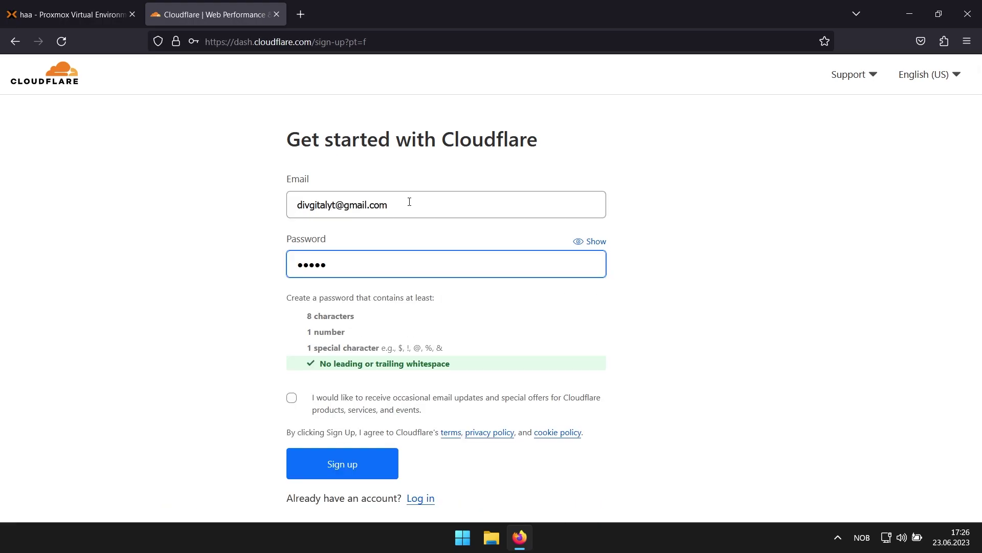
click(338, 464)
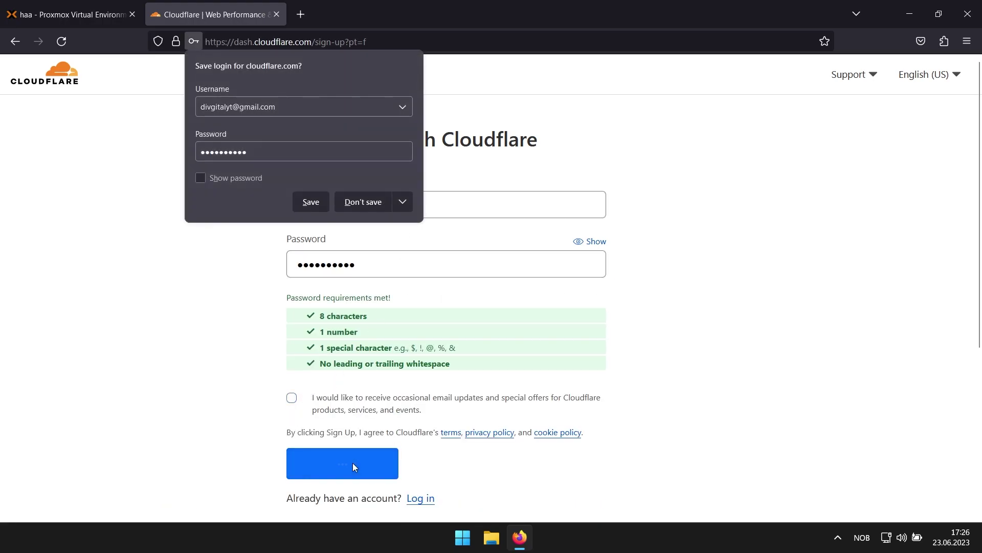
click(404, 202)
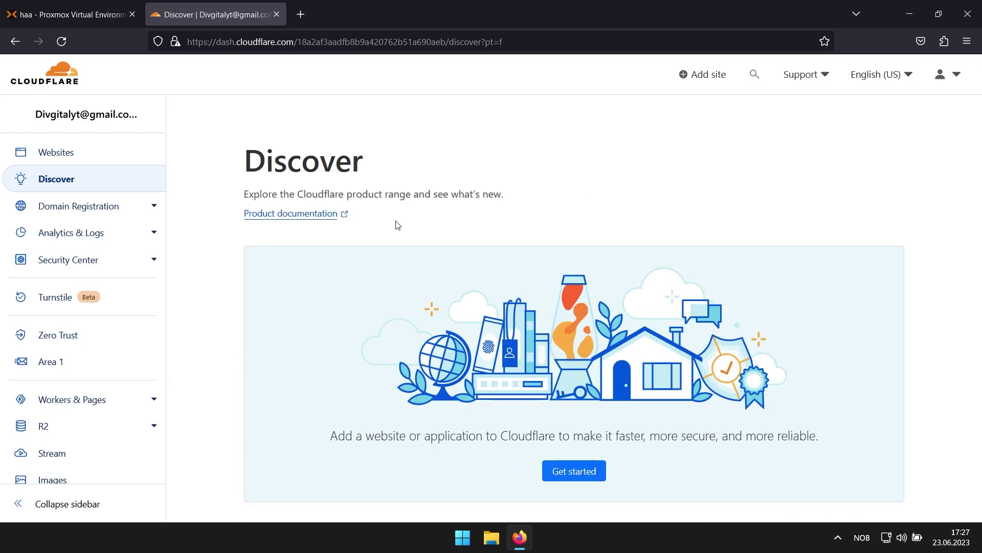
scroll(398, 225, down, 1)
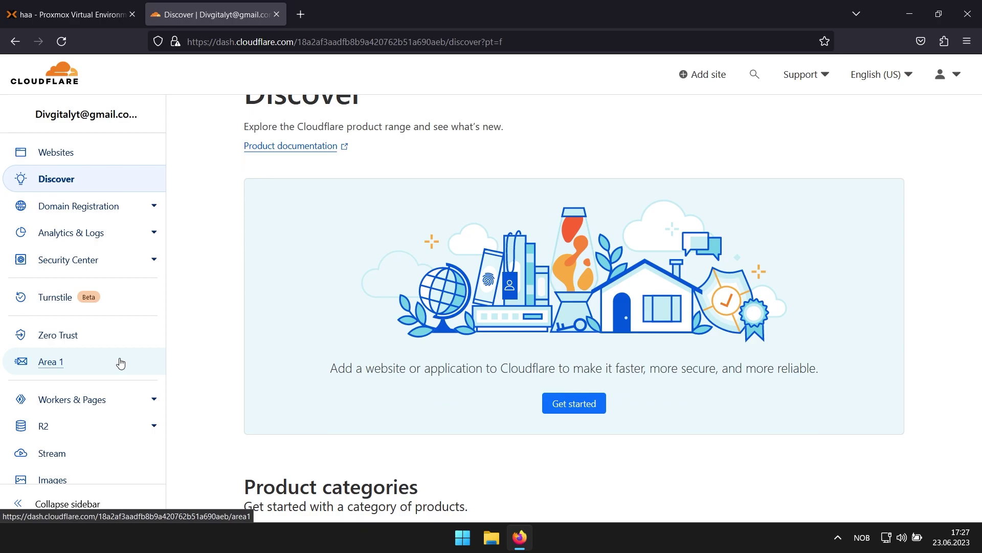
Step: Add the domain vargital.com as a new site from the Websites list
click(56, 152)
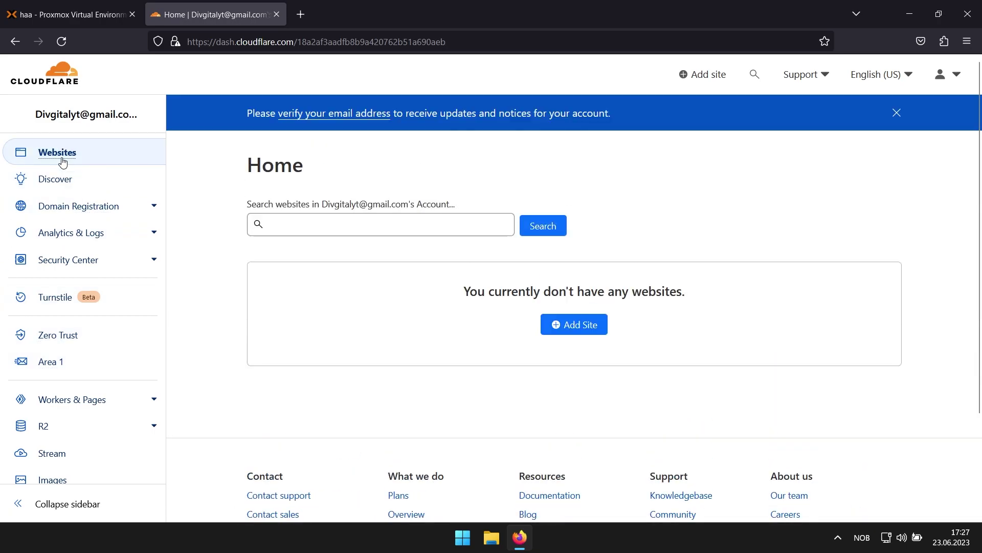
click(581, 364)
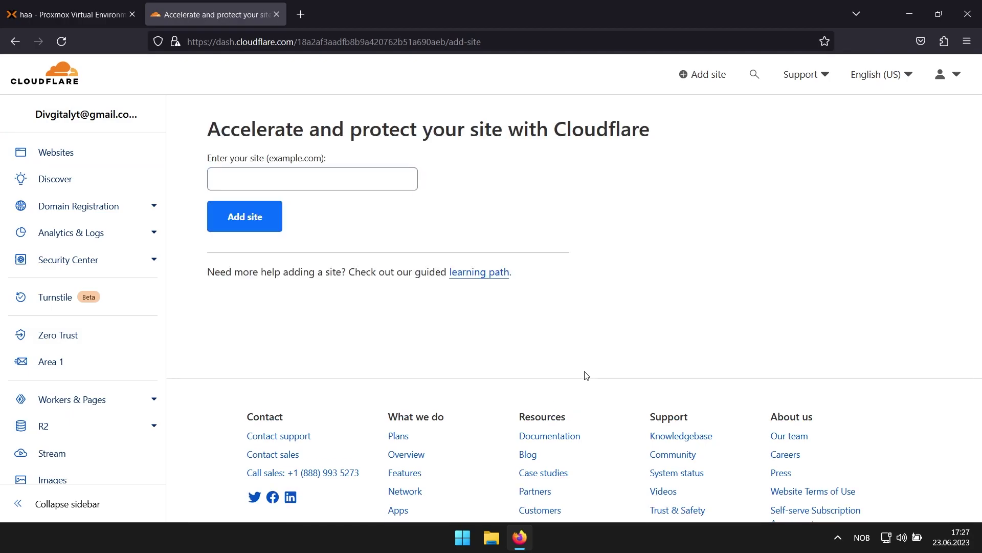
click(291, 181)
text(vargital.com)
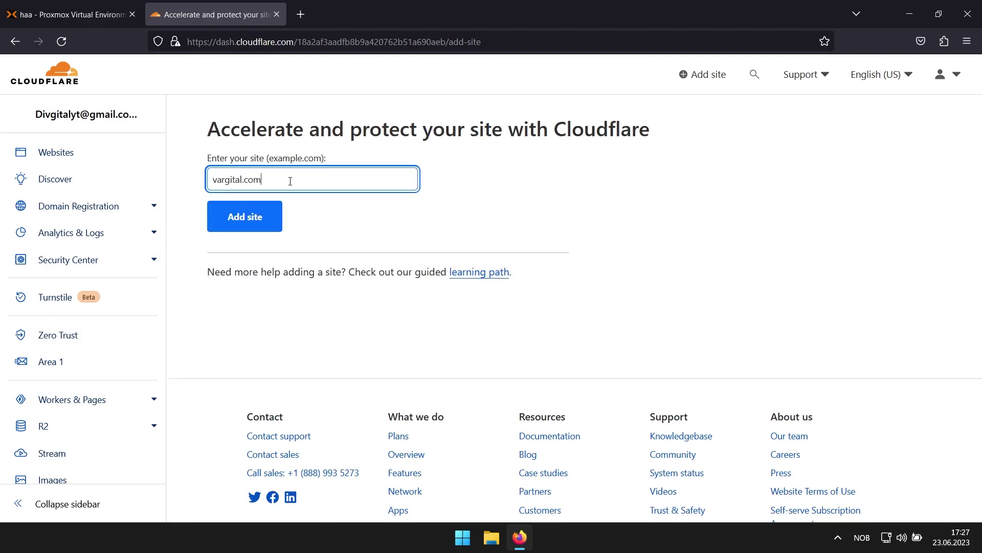
click(268, 218)
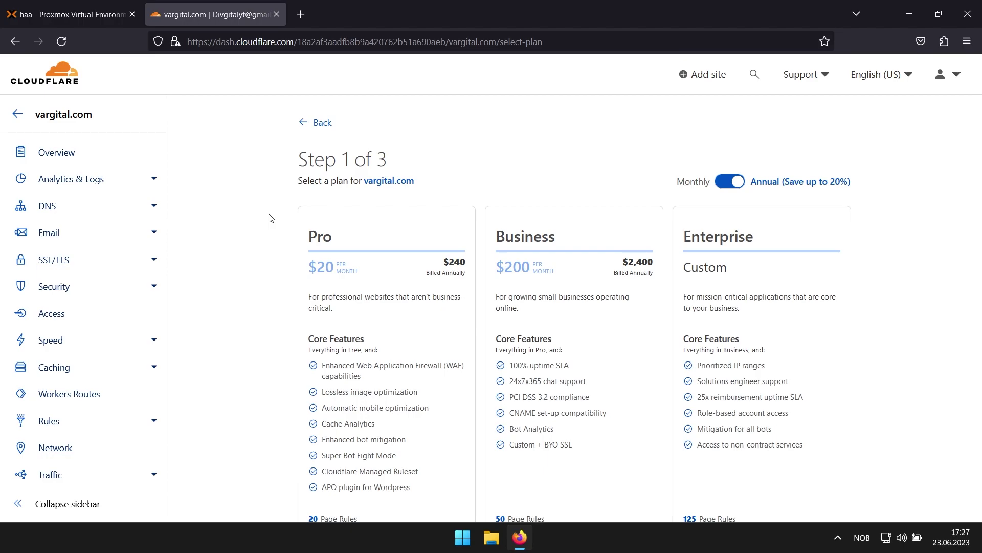
scroll(268, 218, down, 4)
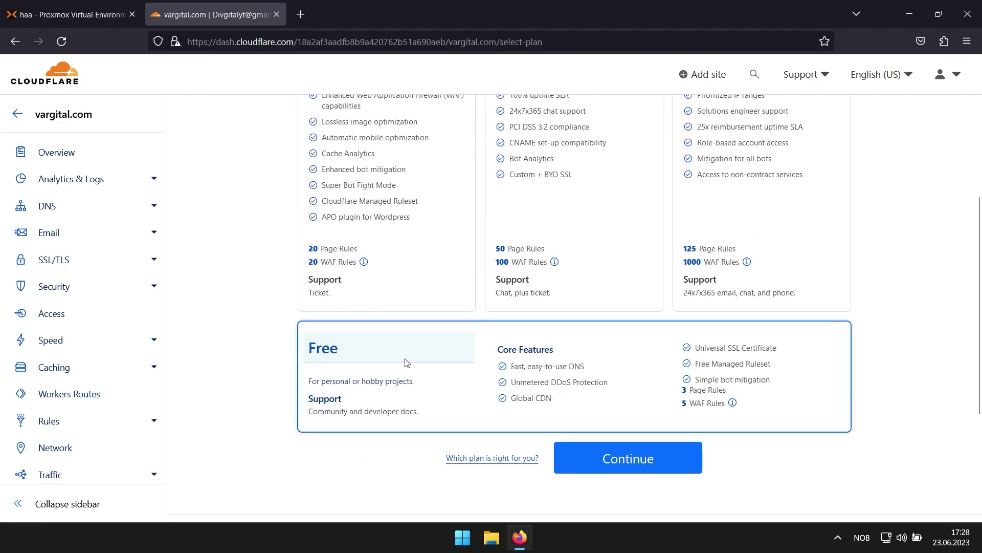
Step: Select the Free plan for vargital.com and continue to its overview
click(629, 458)
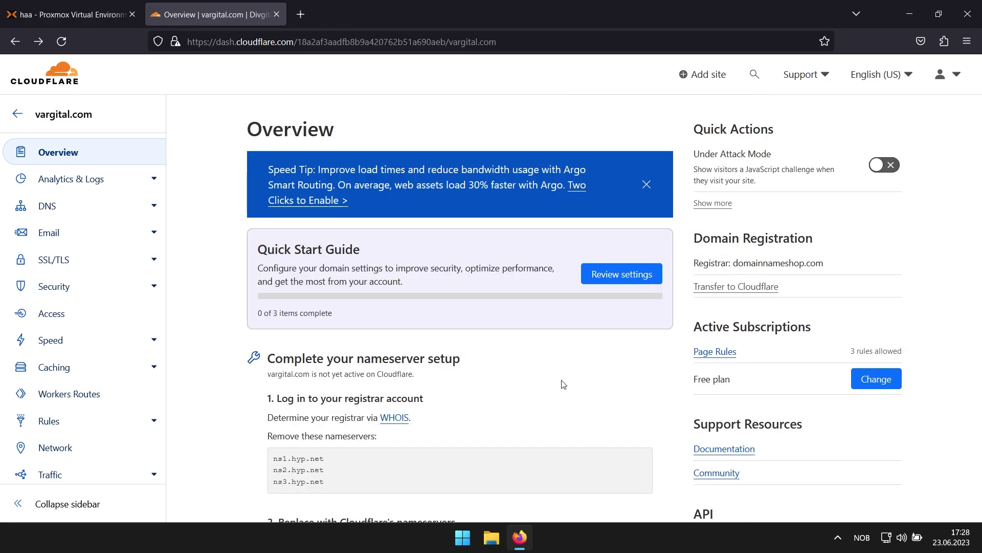
scroll(563, 384, down, 3)
scroll(563, 383, down, 3)
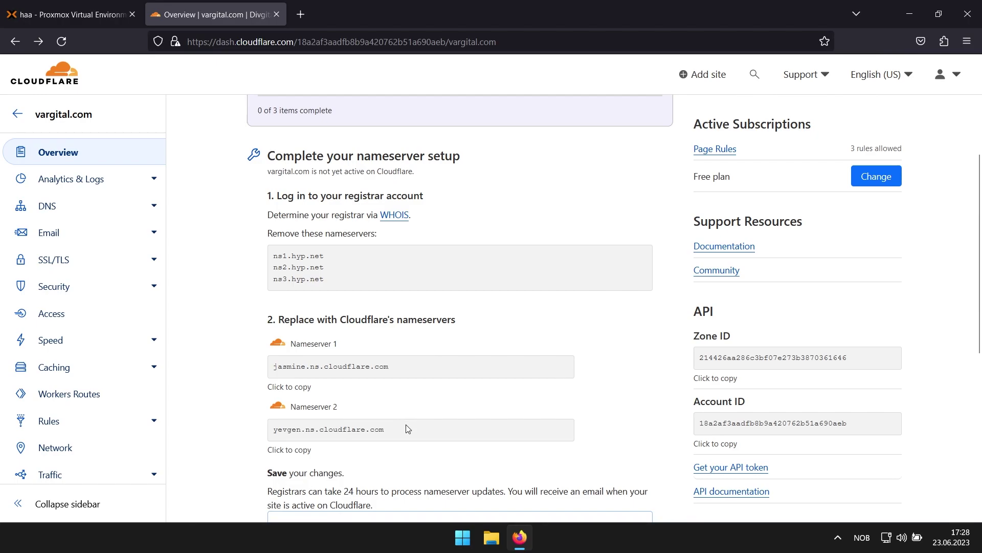
Step: Load domene.shop in a new tab and open vargital.com's Nameservers settings under My domains
click(300, 14)
text(domene.shop/)
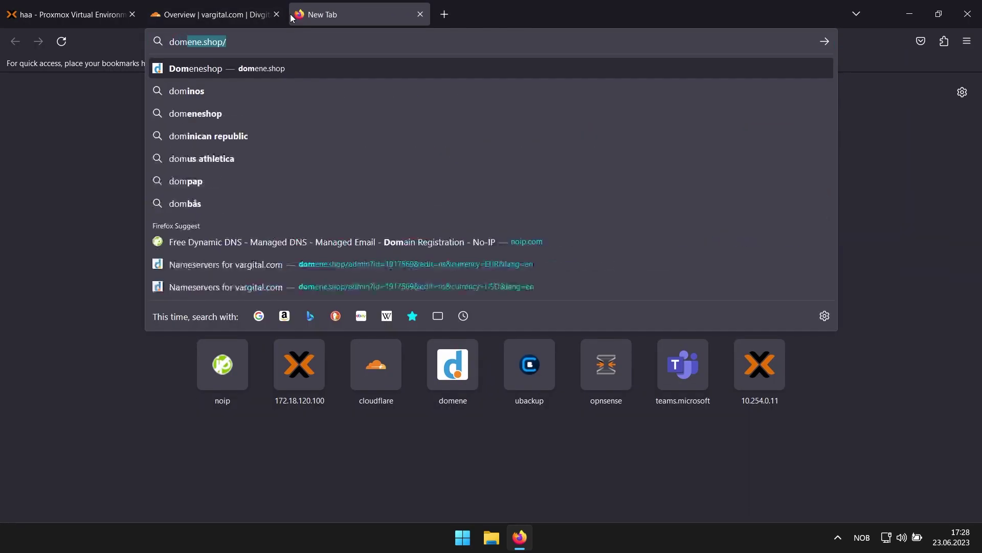
key(Return)
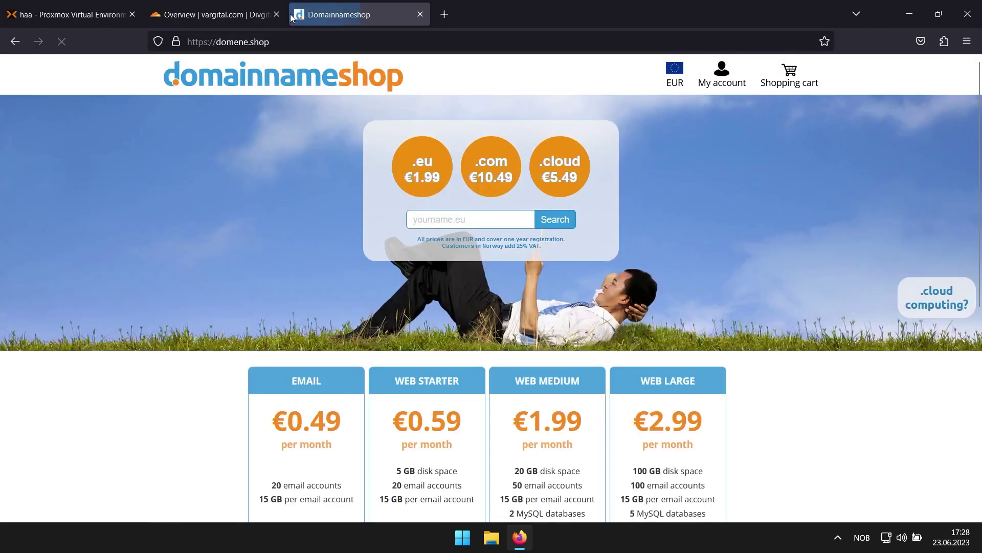
click(717, 86)
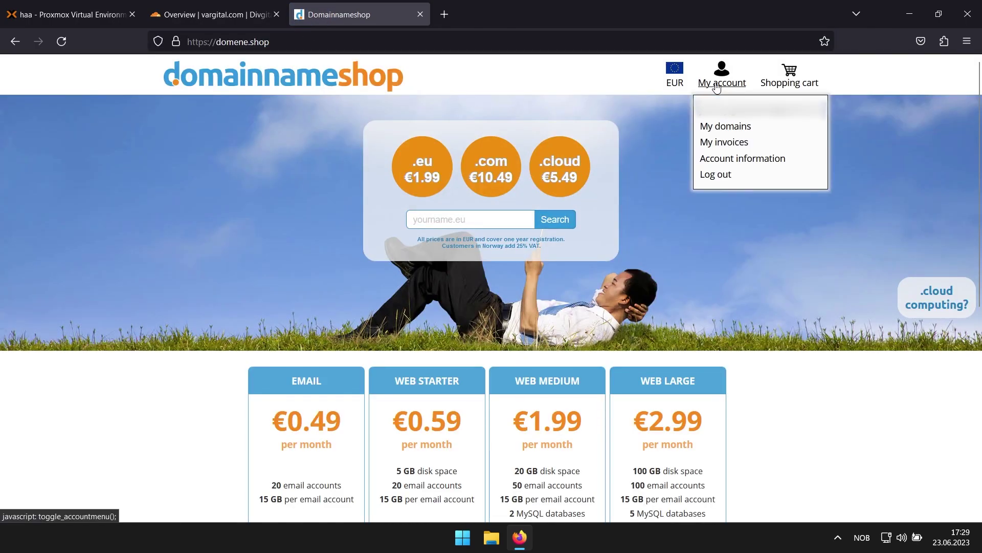
click(725, 126)
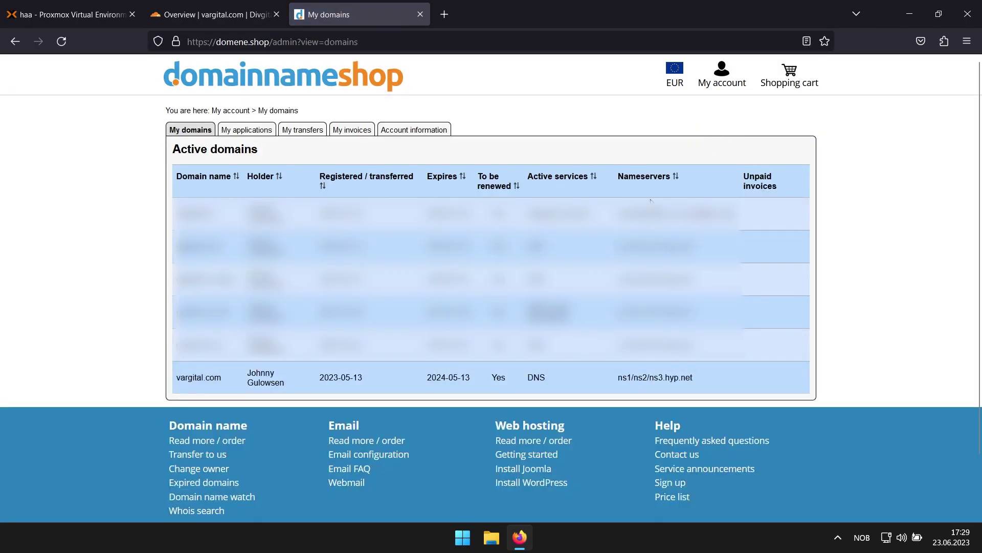
click(198, 377)
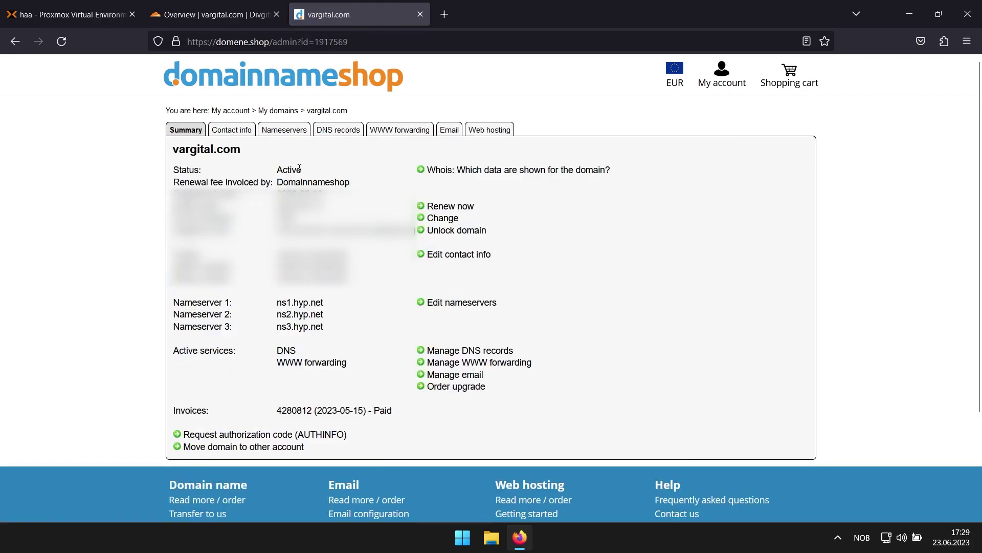
click(284, 130)
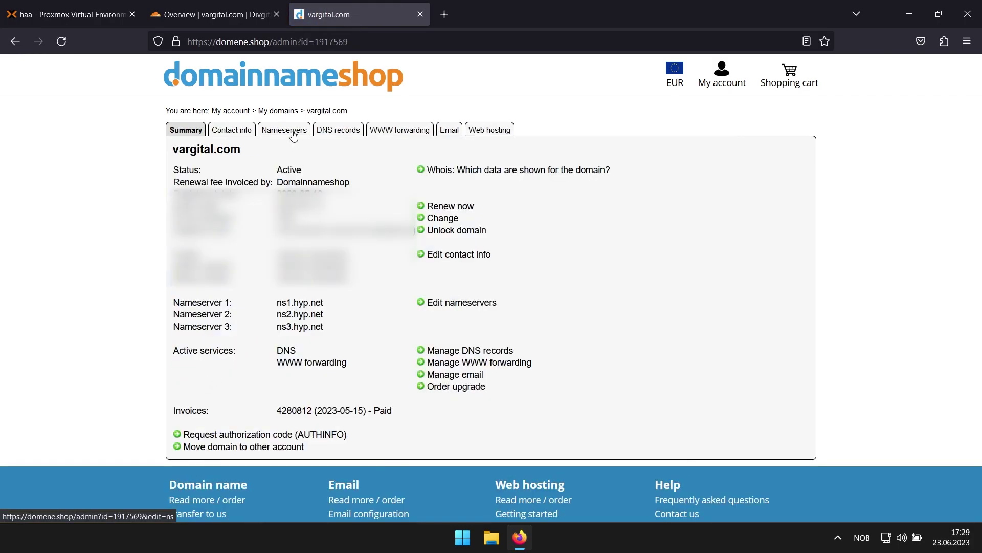
Step: Copy the first Cloudflare nameserver into Domainnameshop's Nameserver 1 field
click(211, 13)
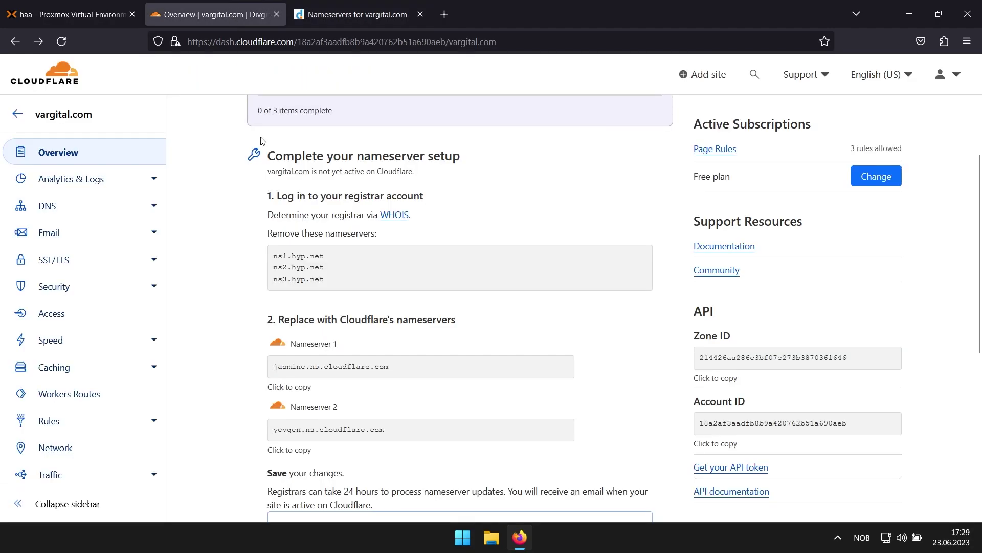
drag(403, 370, 269, 369)
key(ctrl+c)
right_click(305, 372)
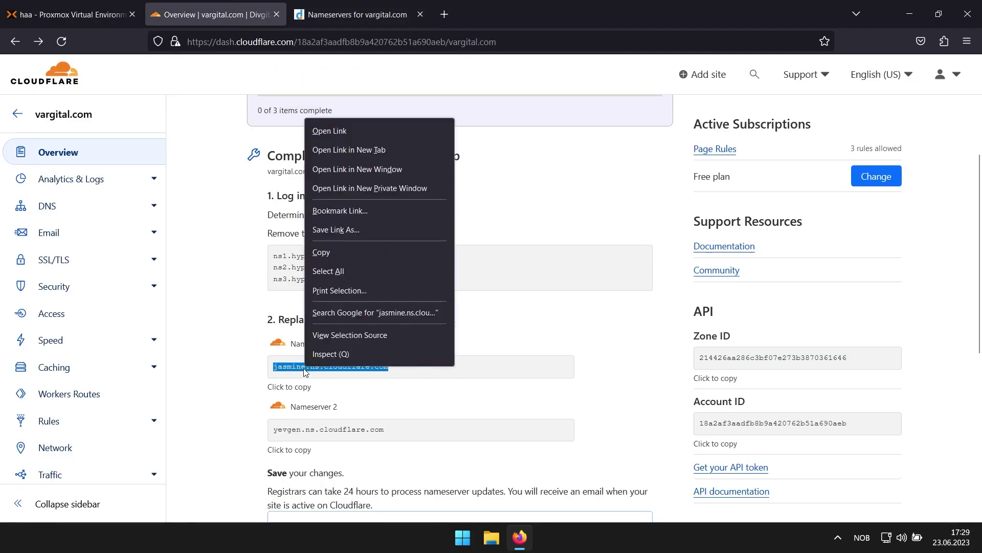
click(323, 252)
click(357, 14)
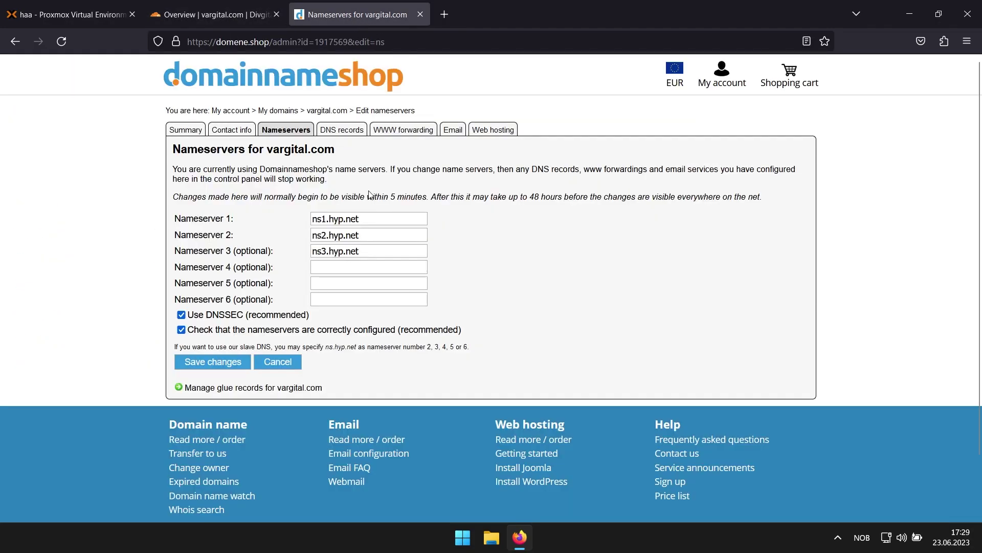
triple_click(368, 218)
key(ctrl+v)
Step: Copy the second Cloudflare nameserver into the Nameserver 2 field
click(211, 14)
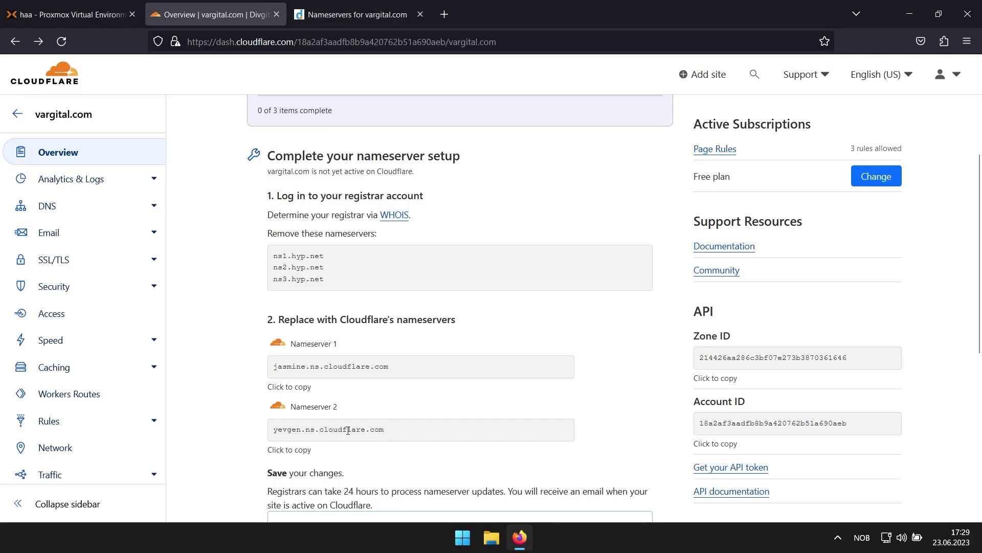
drag(388, 430, 273, 430)
key(ctrl+c)
click(357, 14)
Step: Clear the old Nameserver 3 entry and save the nameserver changes
triple_click(369, 235)
key(ctrl+v)
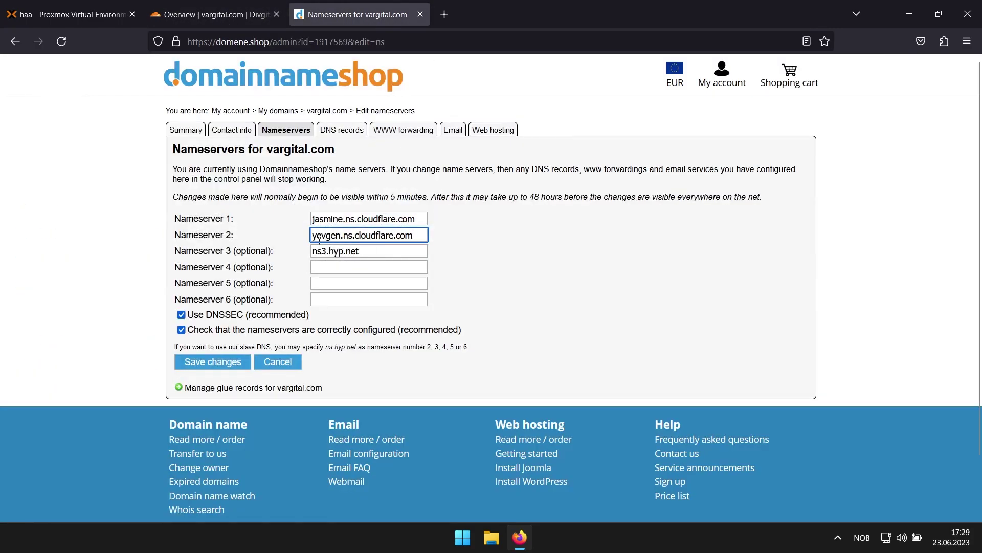
triple_click(344, 250)
key(Delete)
click(347, 375)
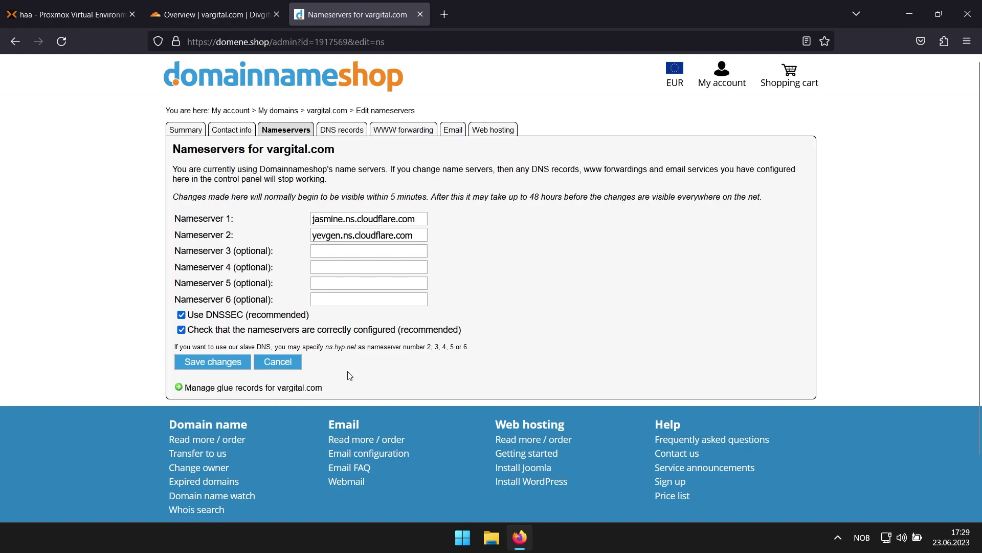
click(220, 367)
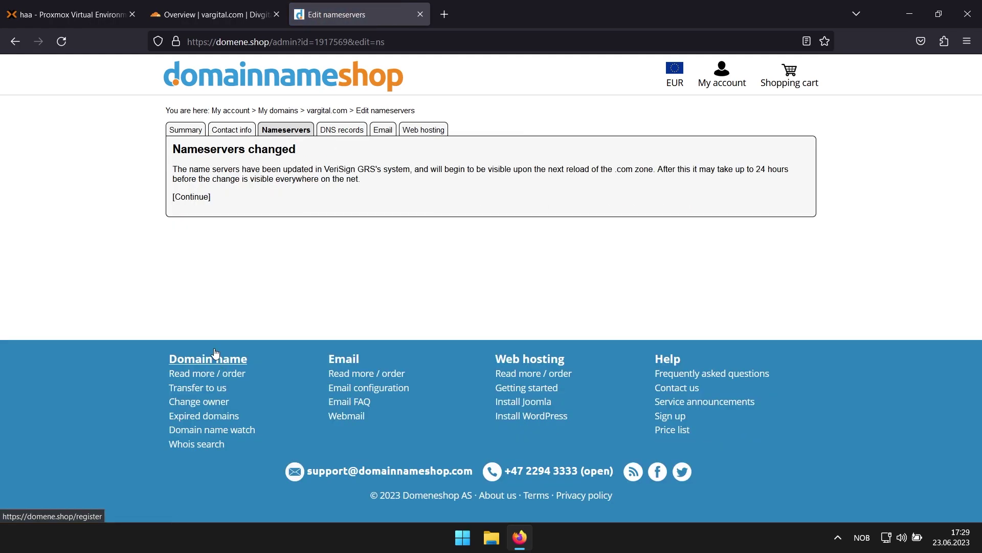
Step: Run Check nameservers for vargital.com from its Cloudflare Overview page
click(213, 14)
scroll(249, 354, down, 1)
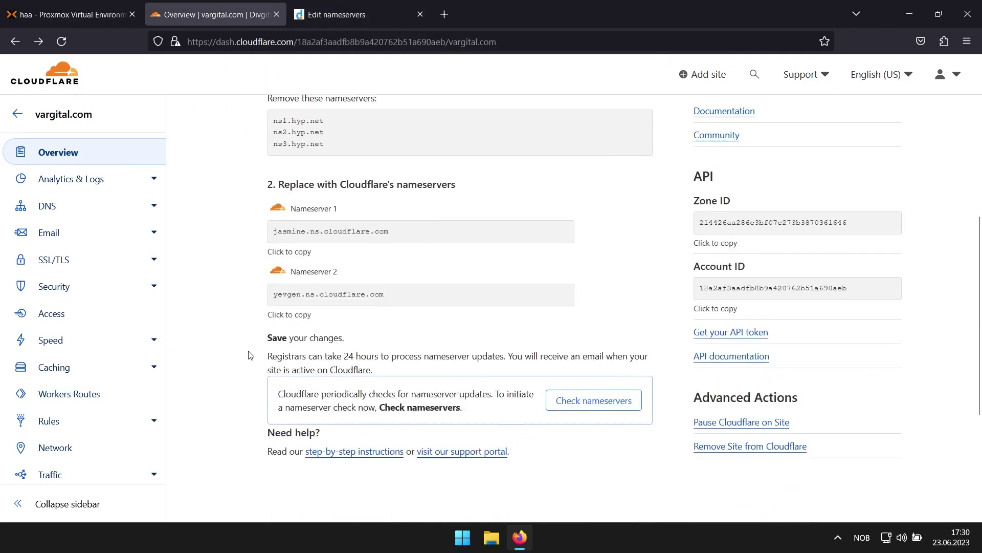
scroll(250, 355, down, 2)
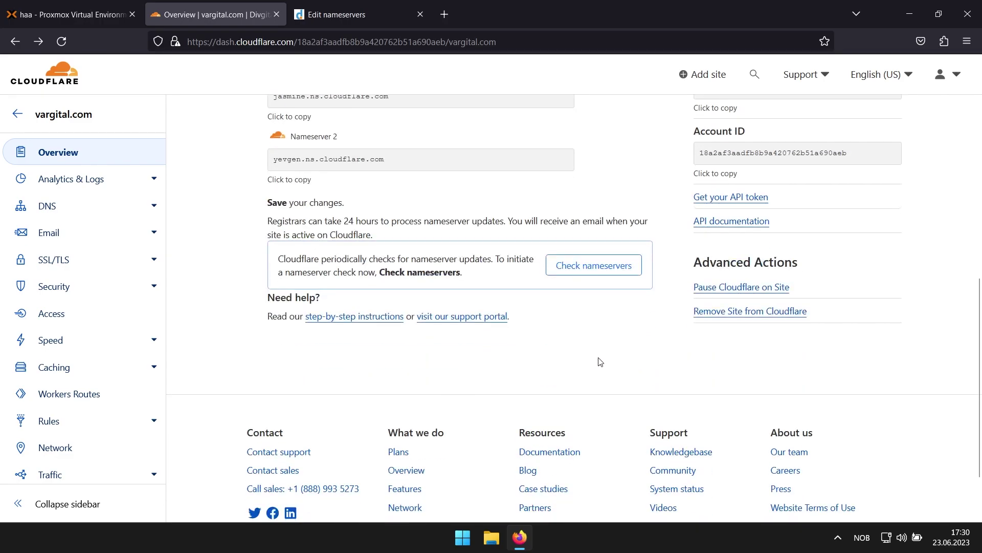
click(594, 266)
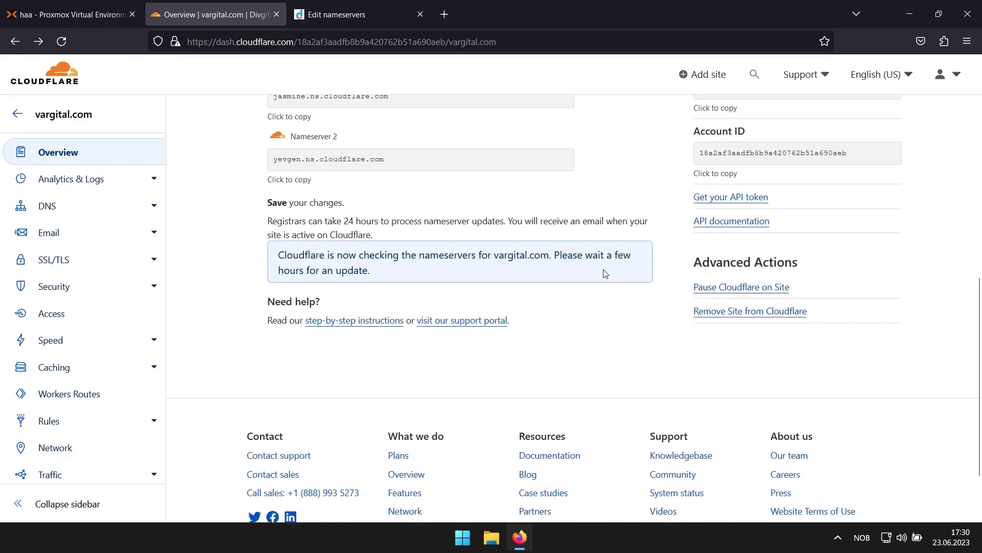
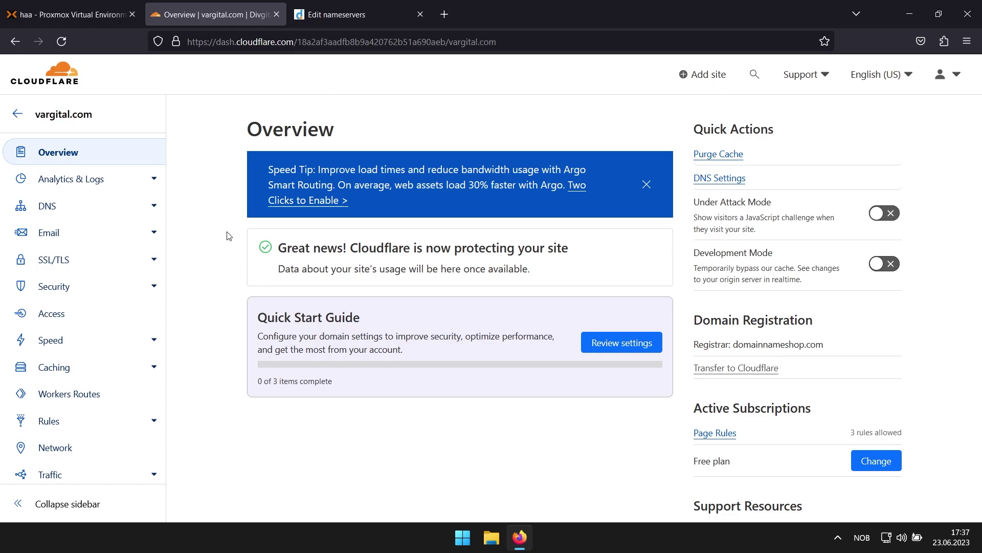
Step: Choose the account for Zero Trust, enter a team name, and continue to plan selection
click(85, 313)
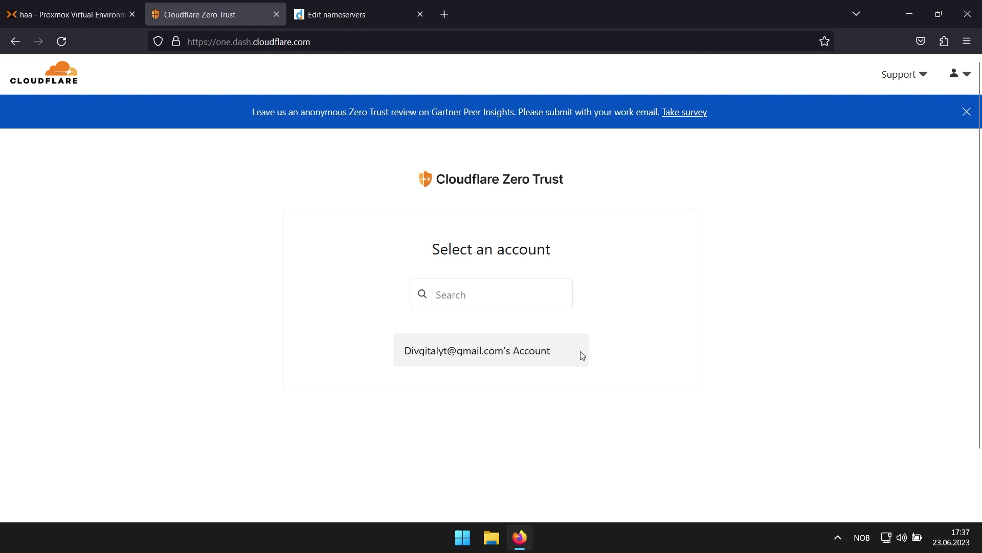
click(581, 355)
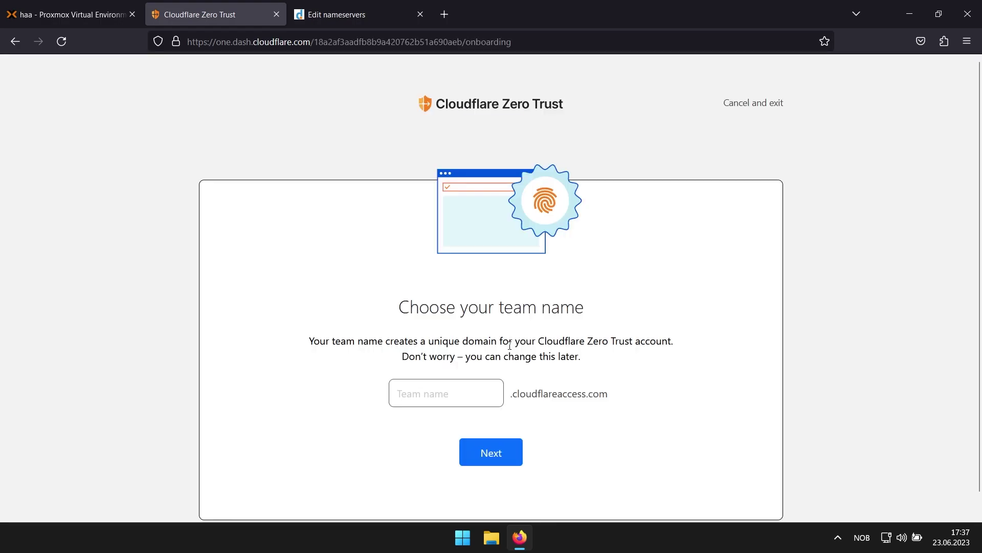
click(481, 390)
text(Divgital)
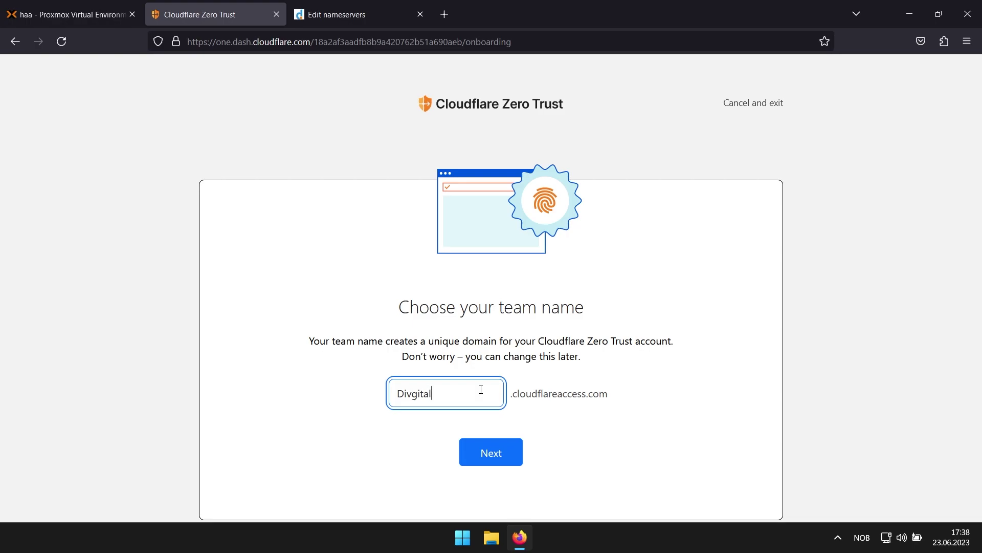
click(491, 452)
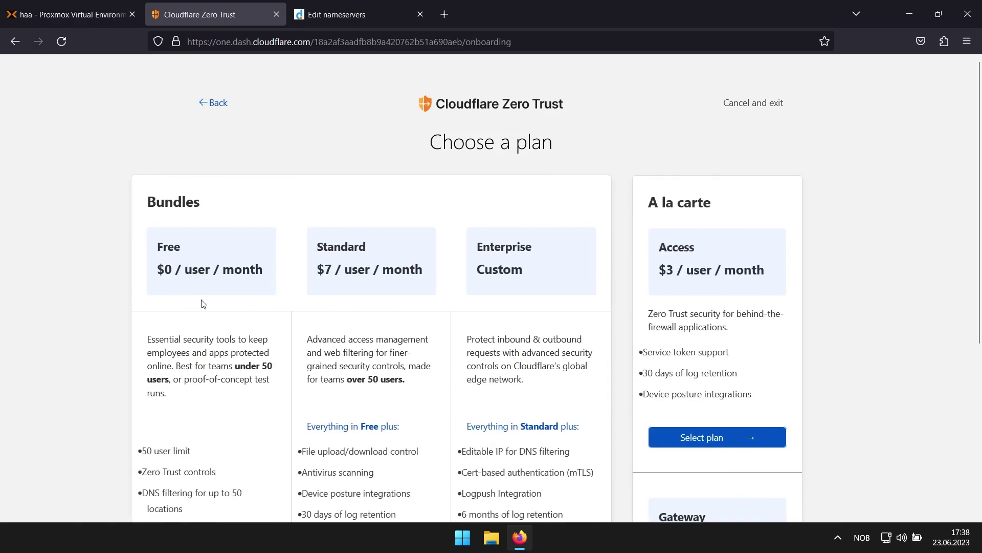
scroll(205, 292, down, 5)
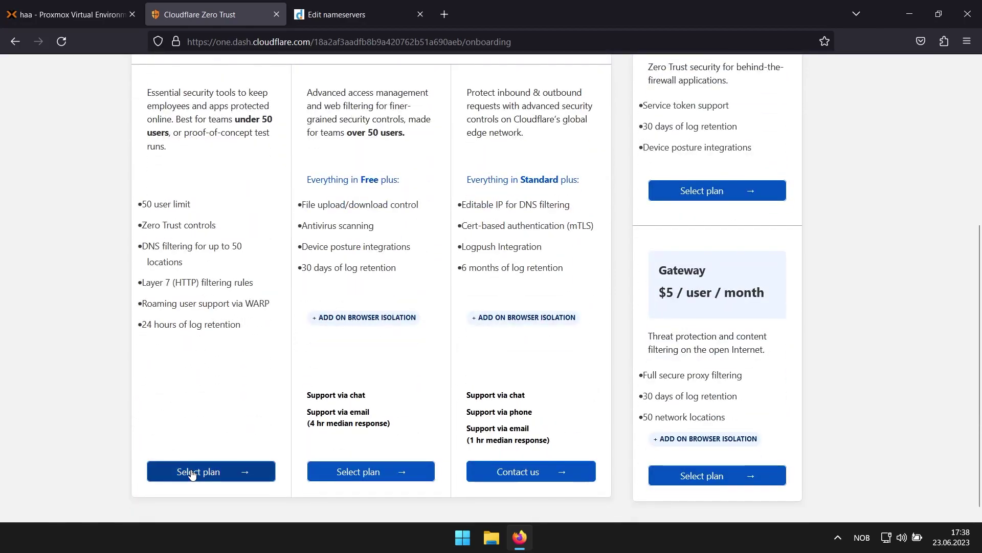
Step: Select the Free plan, enter card and billing details, and complete the purchase
click(201, 471)
scroll(191, 469, up, 5)
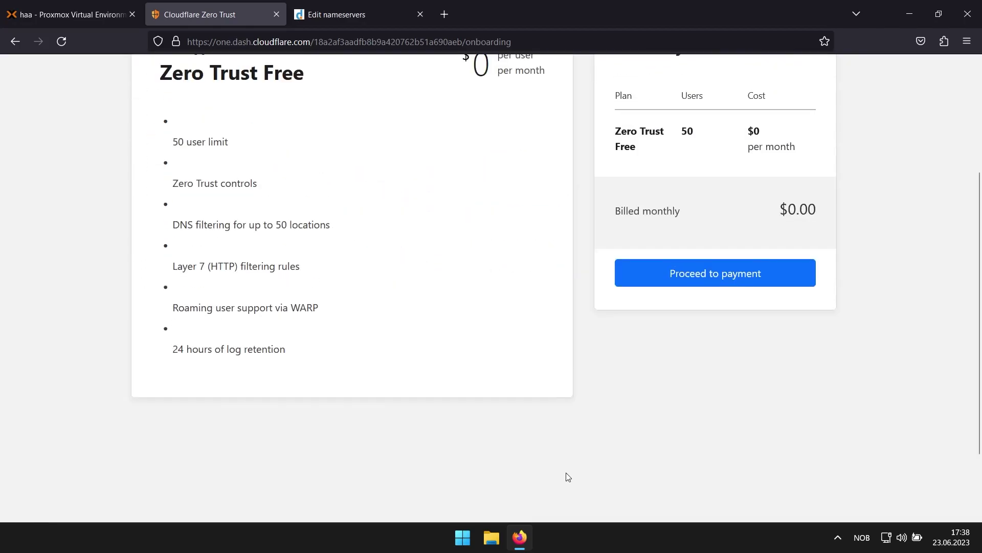
click(715, 358)
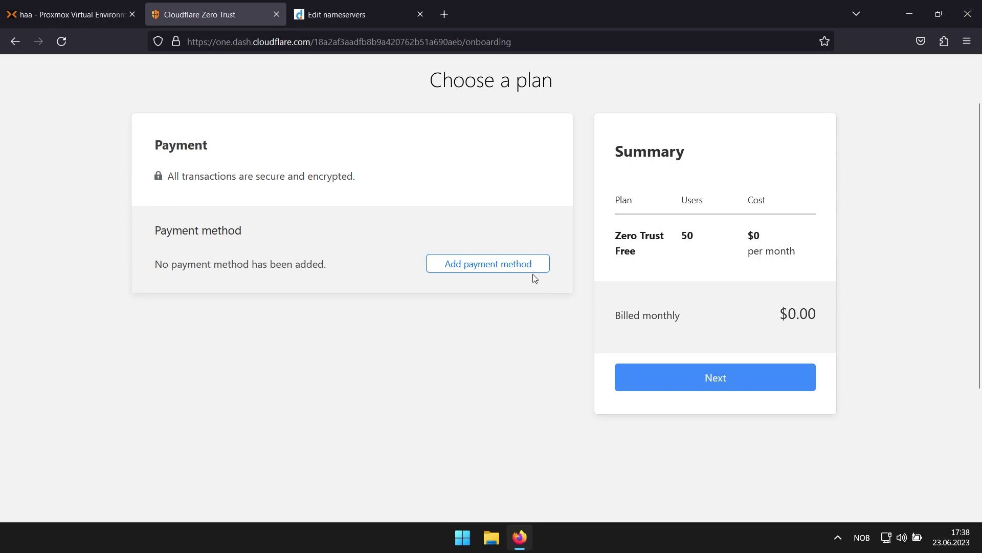
click(503, 264)
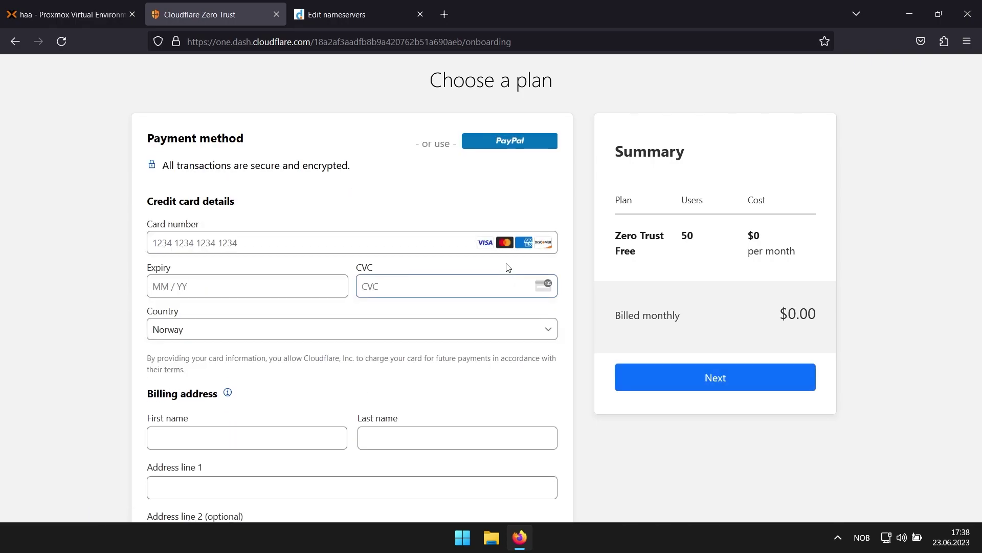
click(422, 243)
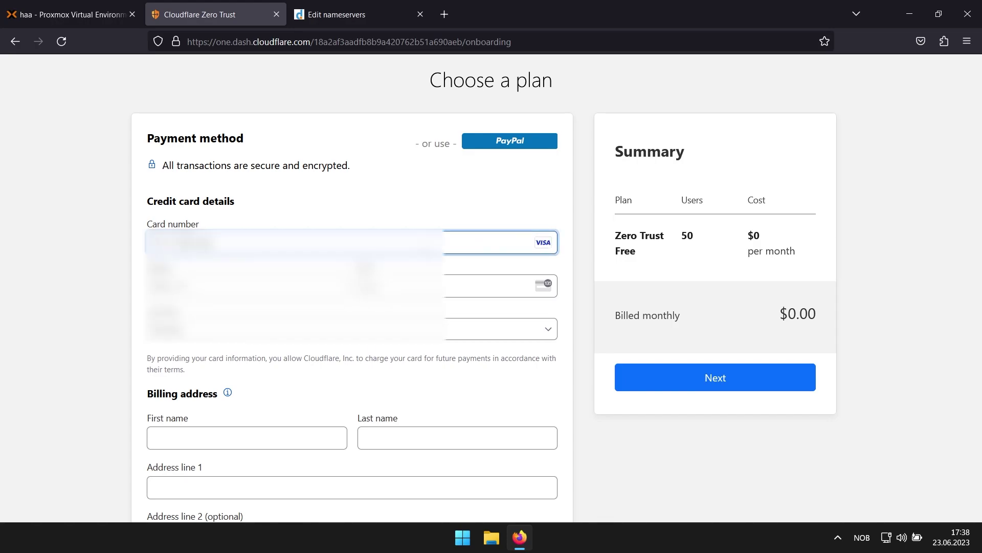
key(Tab)
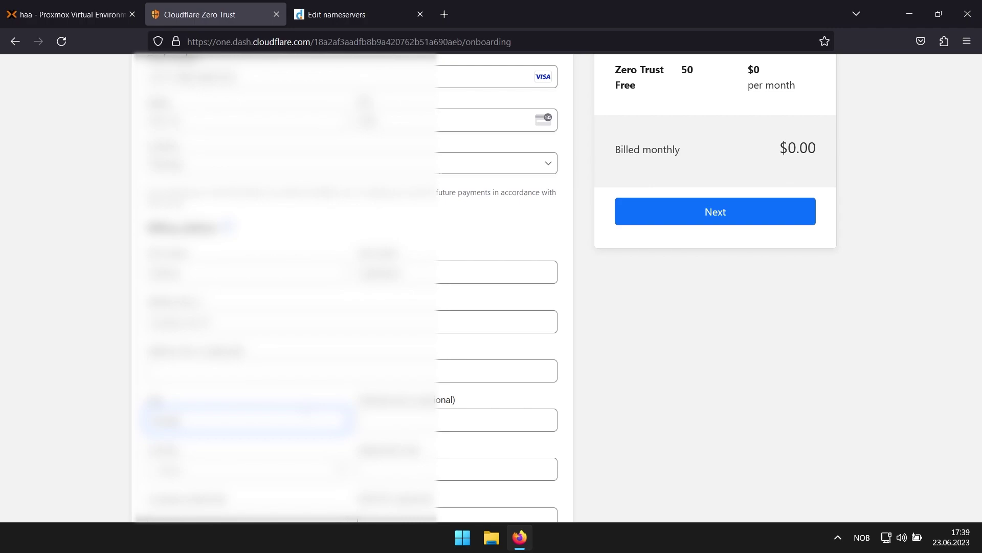
scroll(491, 482, down, 2)
scroll(709, 425, up, 5)
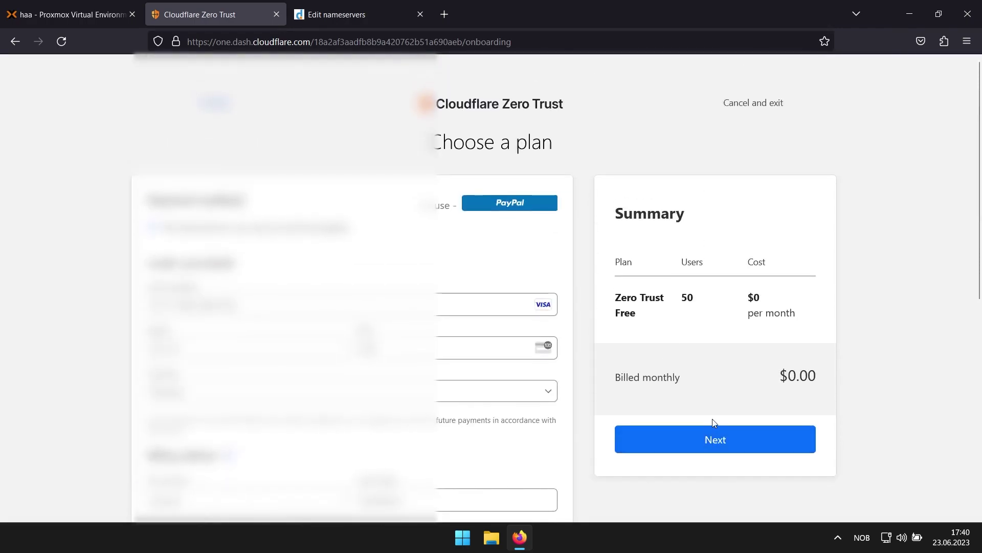
click(724, 441)
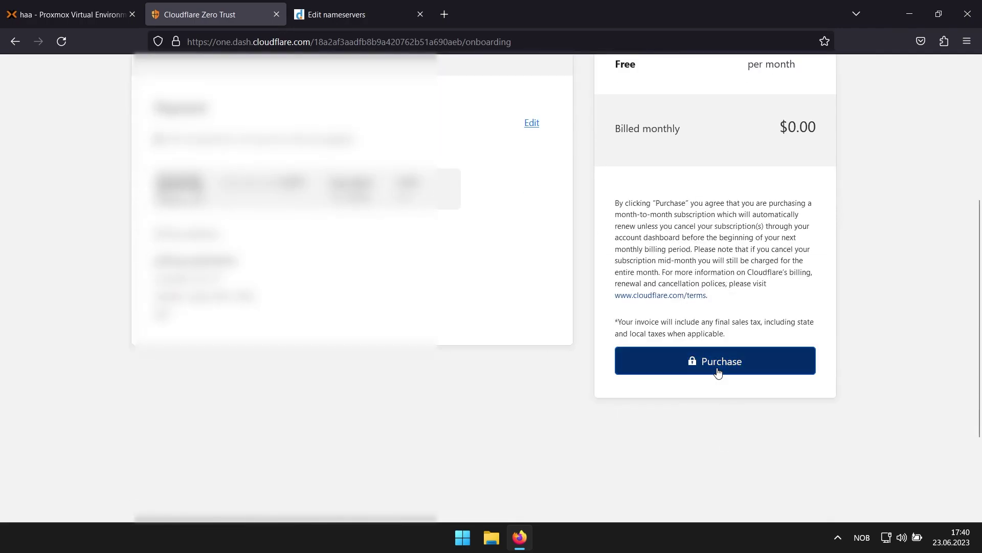
click(718, 371)
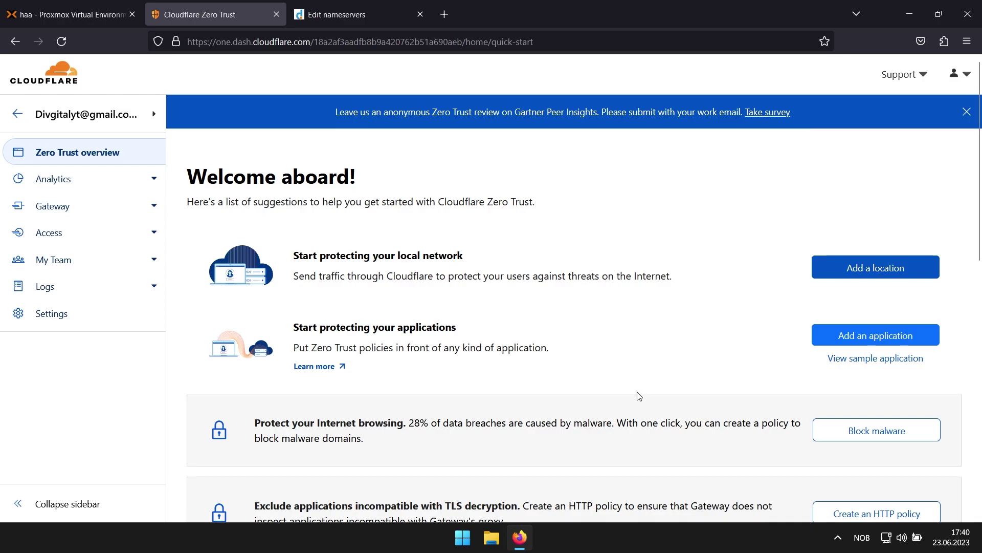
Step: Under Access > Tunnels, create and save a new tunnel named Divgital-LAB
click(154, 233)
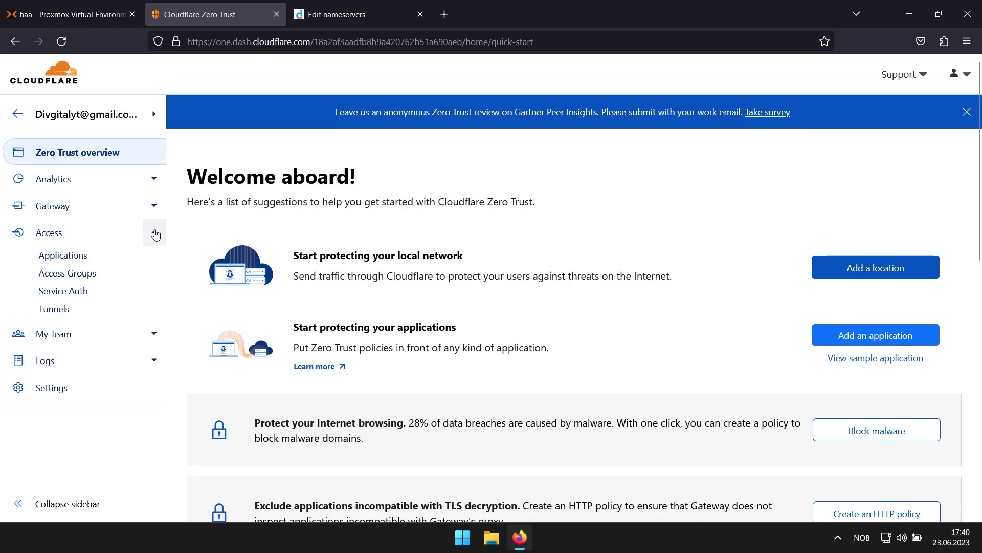
click(55, 309)
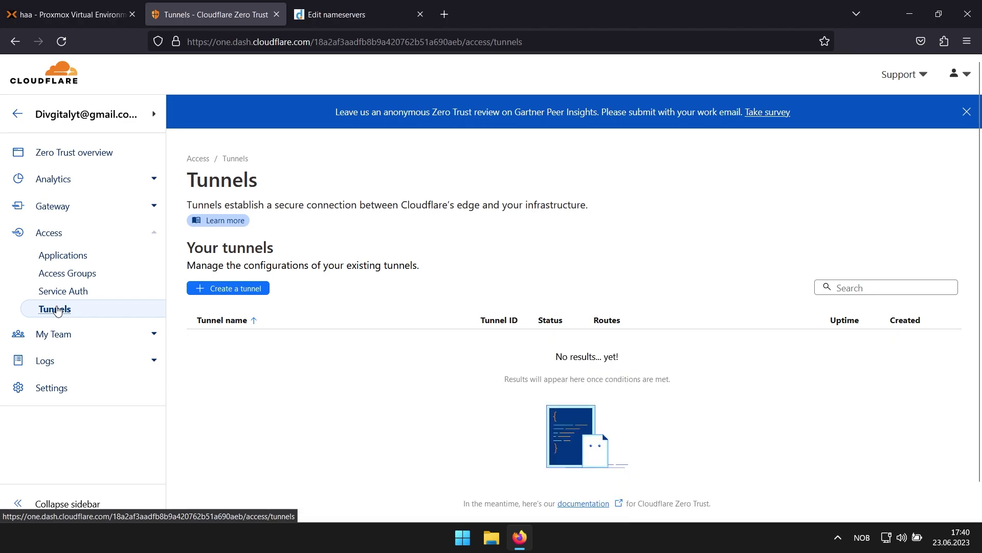
click(234, 288)
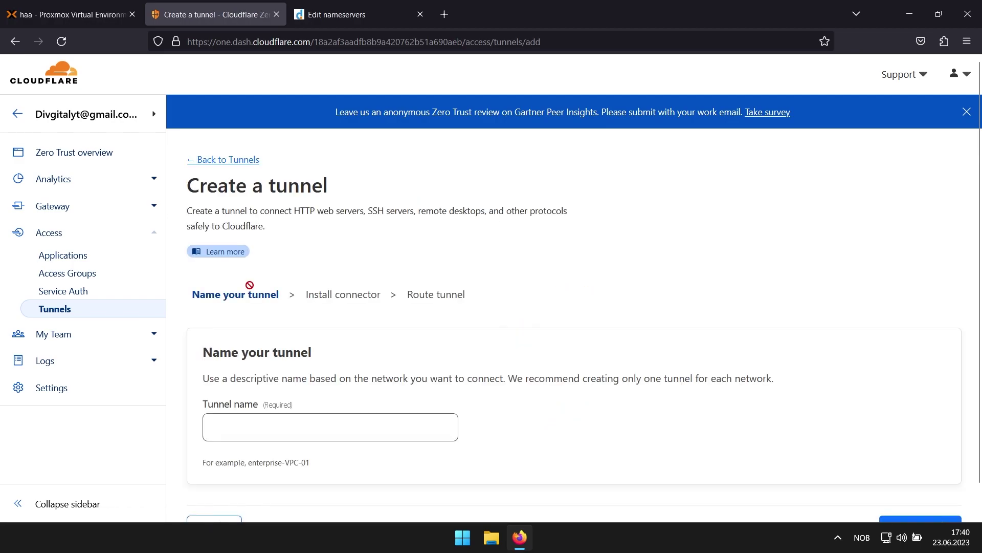
click(326, 424)
text(Divgital-LAB)
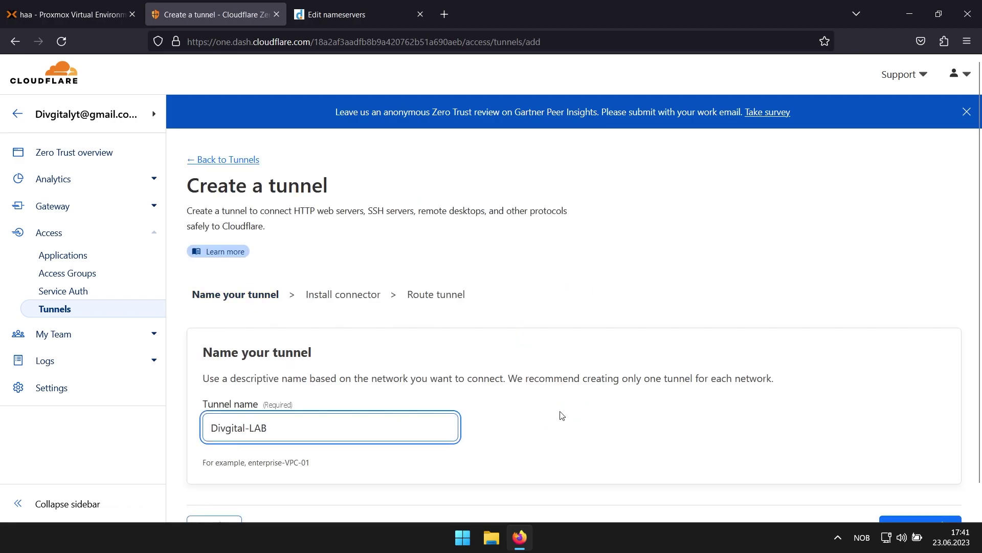
scroll(564, 416, down, 2)
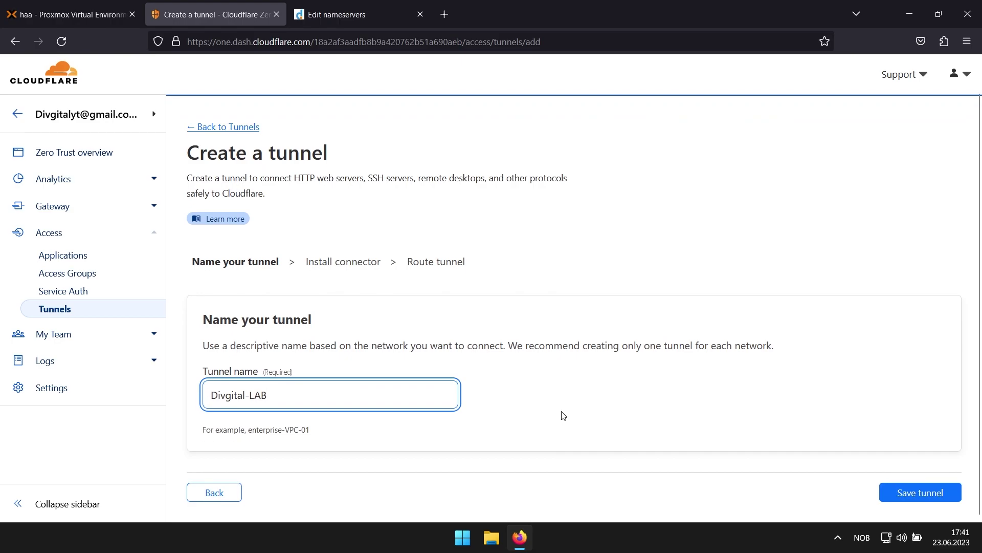
click(921, 492)
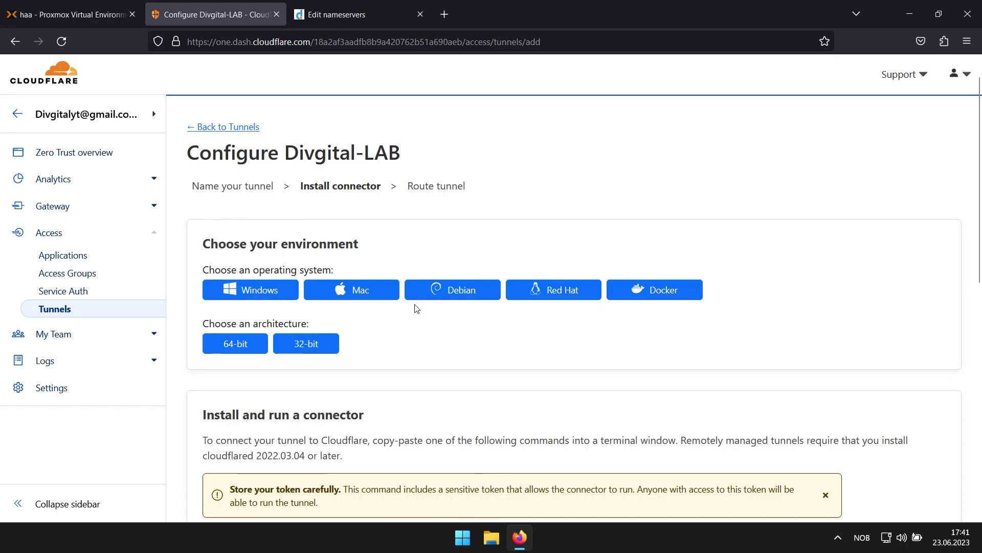
Step: Pick Docker as the operating system to reveal the tunnel's docker run command
click(671, 293)
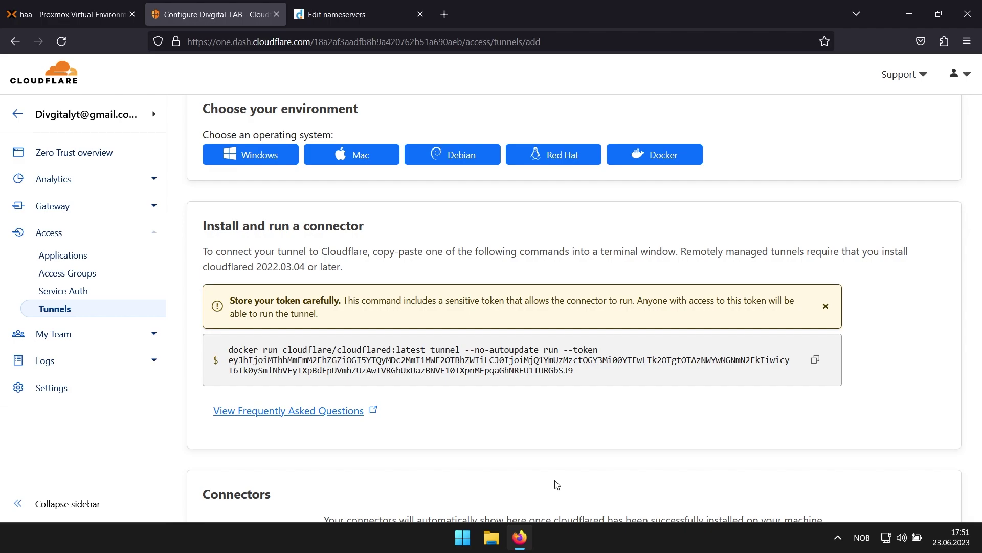
key(super)
text(terminal)
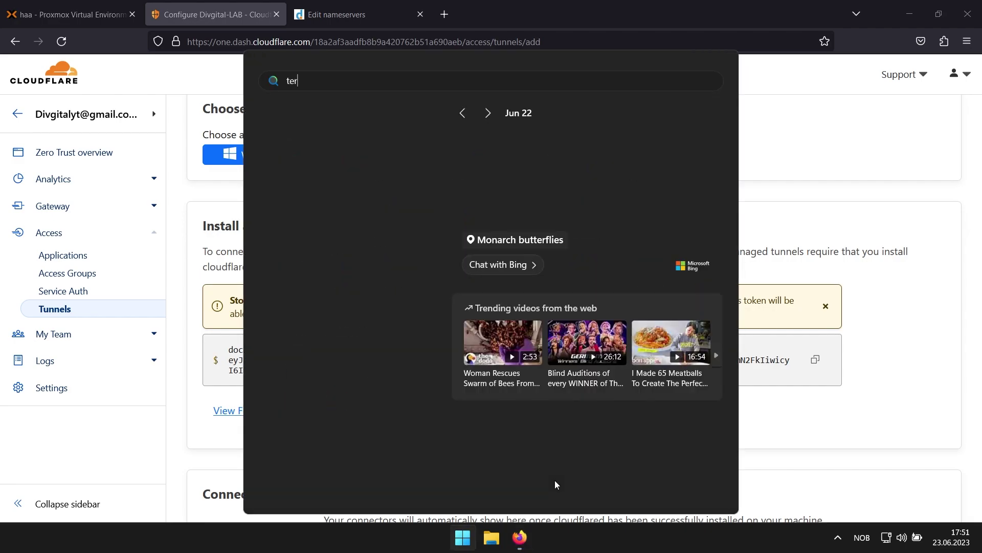
key(Return)
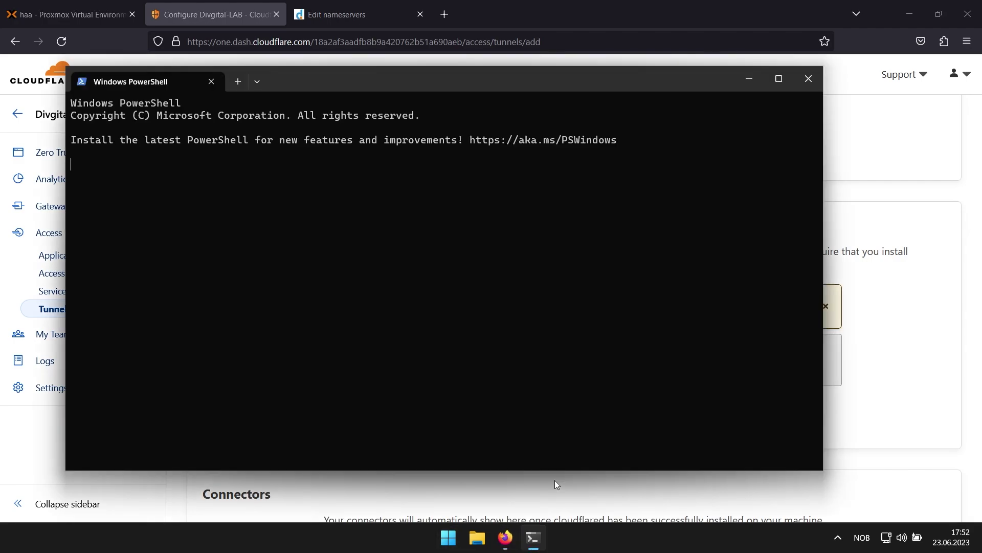
text(ssh div@172.18.120.75)
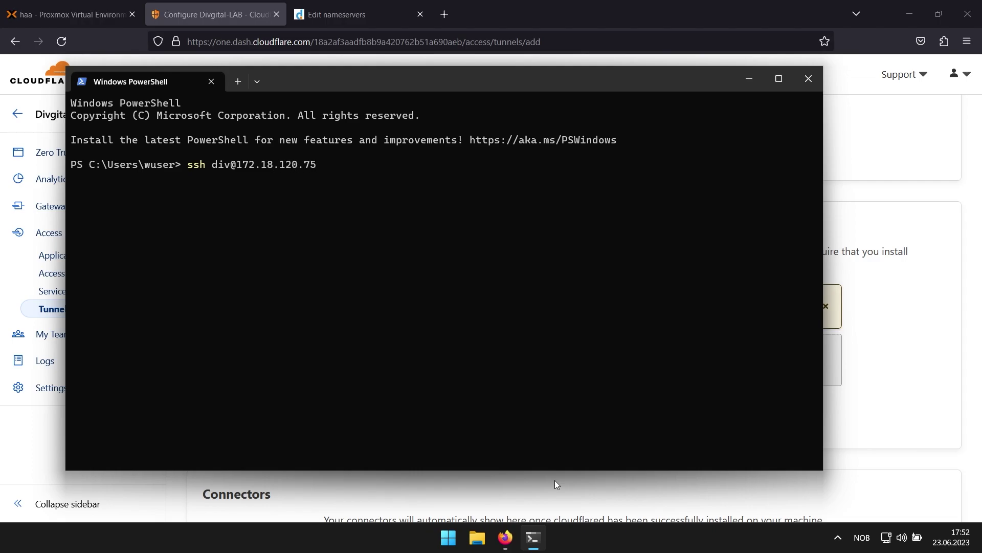
key(Return)
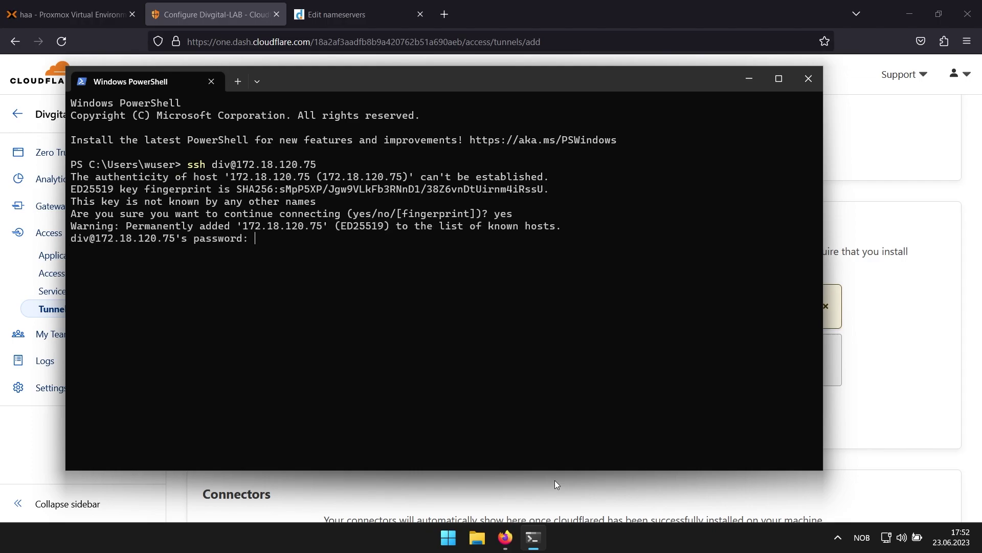
key(Return)
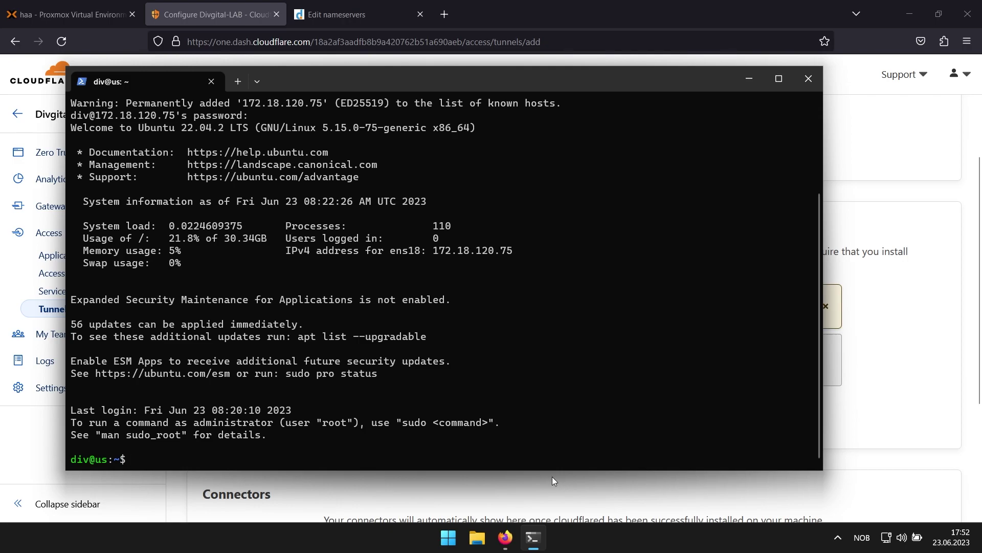
text(sudo apt)
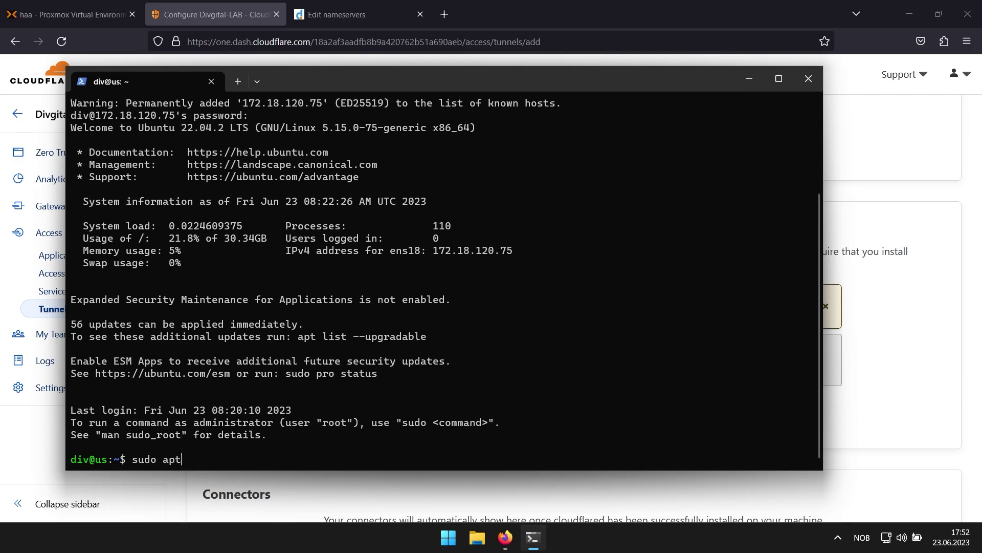
text( update)
key(Return)
key(super+Left)
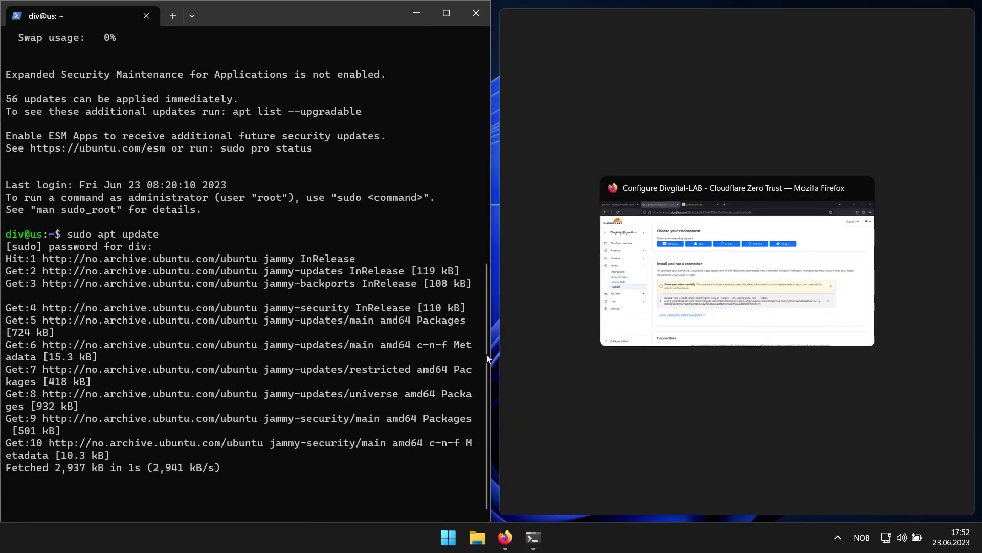
Step: Find Docker's Engine install guide for Ubuntu in a browser on the right half
click(737, 276)
click(830, 15)
text(install docker)
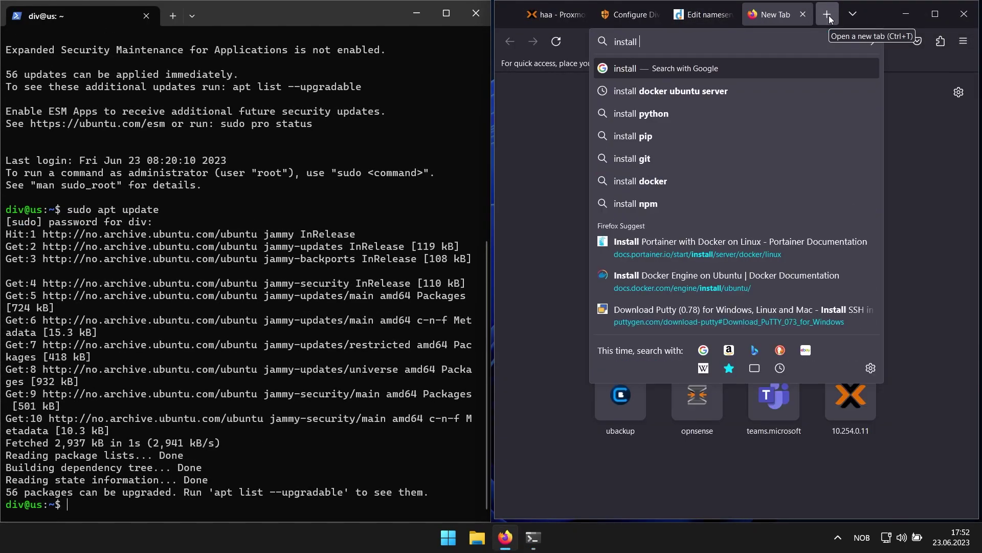
key(Down)
key(Return)
click(783, 384)
click(599, 216)
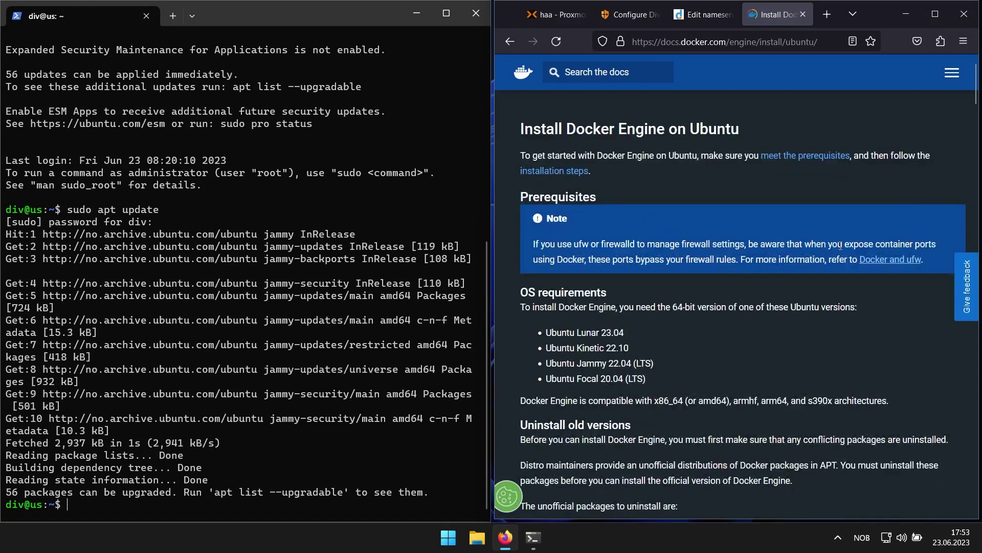
scroll(737, 308, down, 5)
drag(975, 104, 960, 198)
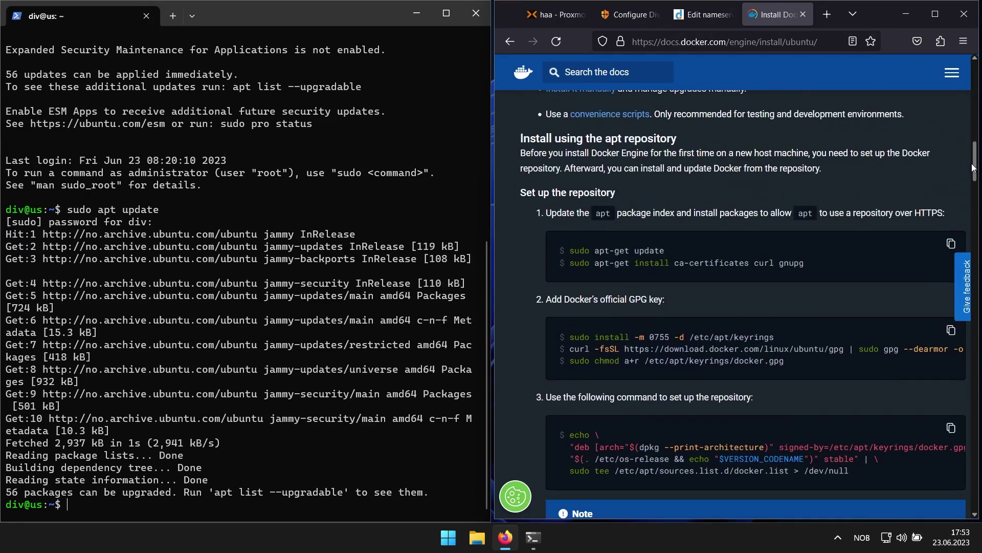
Step: Install the prerequisite packages on the server using the command from the Docker guide
drag(570, 262, 804, 262)
right_click(802, 262)
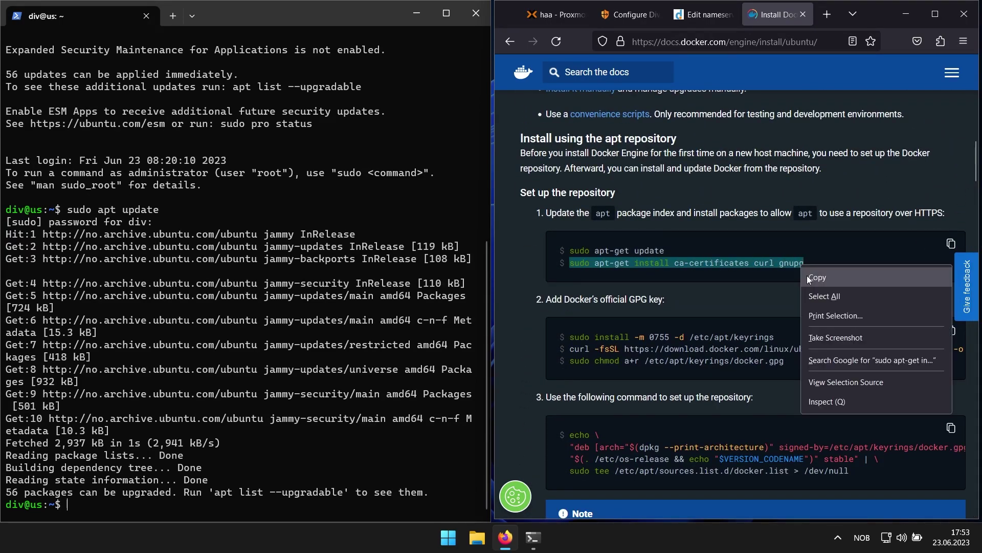
click(821, 278)
right_click(360, 489)
key(Return)
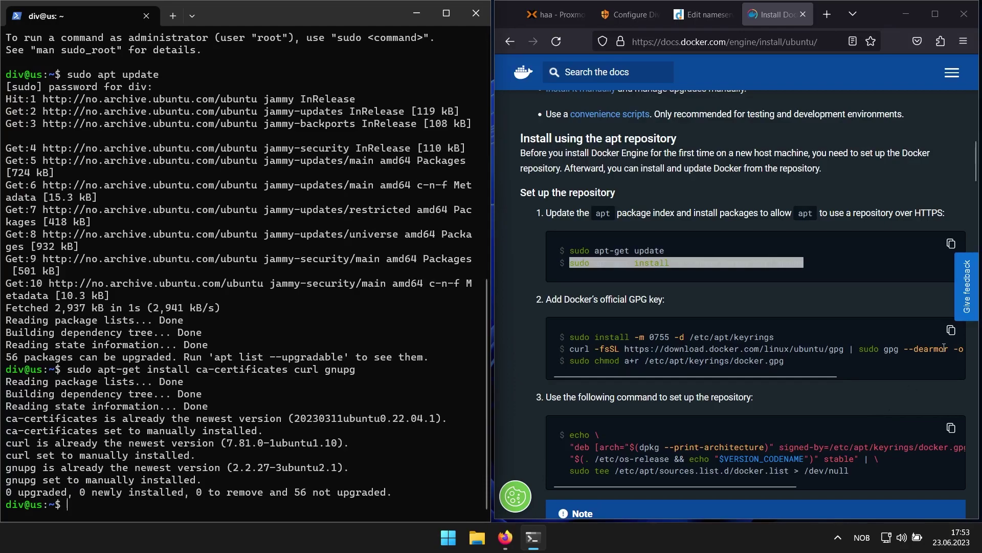
Step: Add Docker's GPG key and apt repository on the server
click(951, 331)
right_click(382, 503)
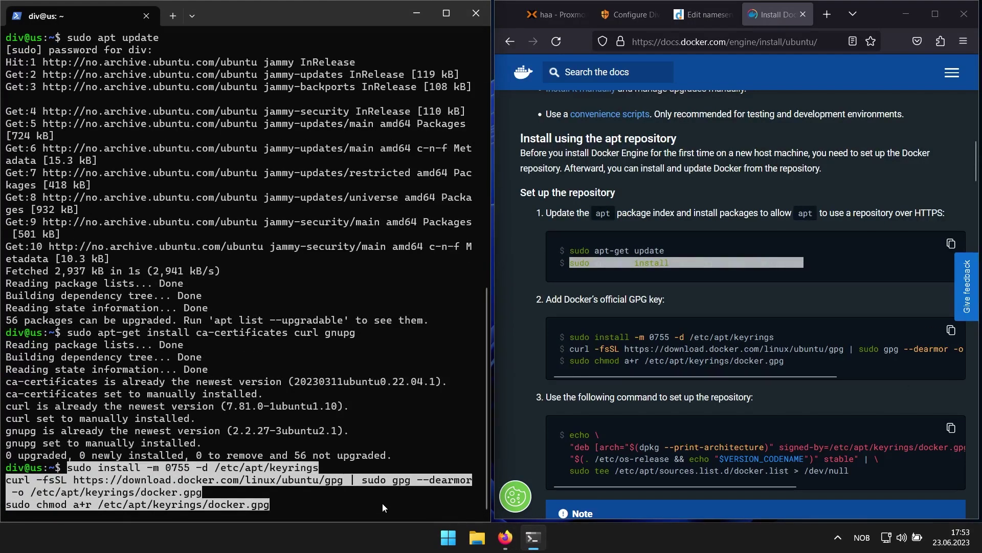
key(Return)
click(951, 427)
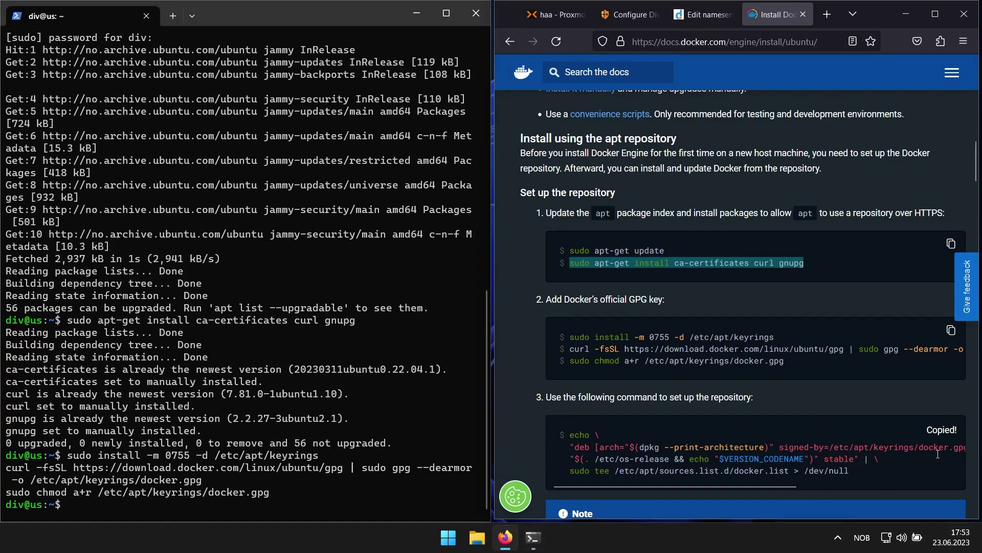
right_click(279, 505)
key(Return)
scroll(605, 403, down, 4)
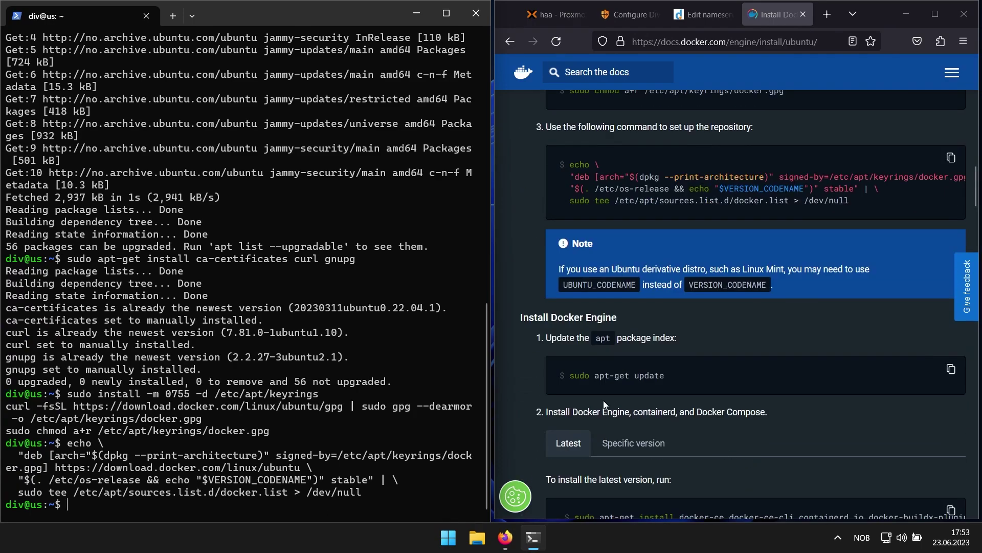
Step: Refresh the package index and install docker-ce, confirming with Y
drag(571, 375, 659, 375)
text(sudo apt update)
key(Return)
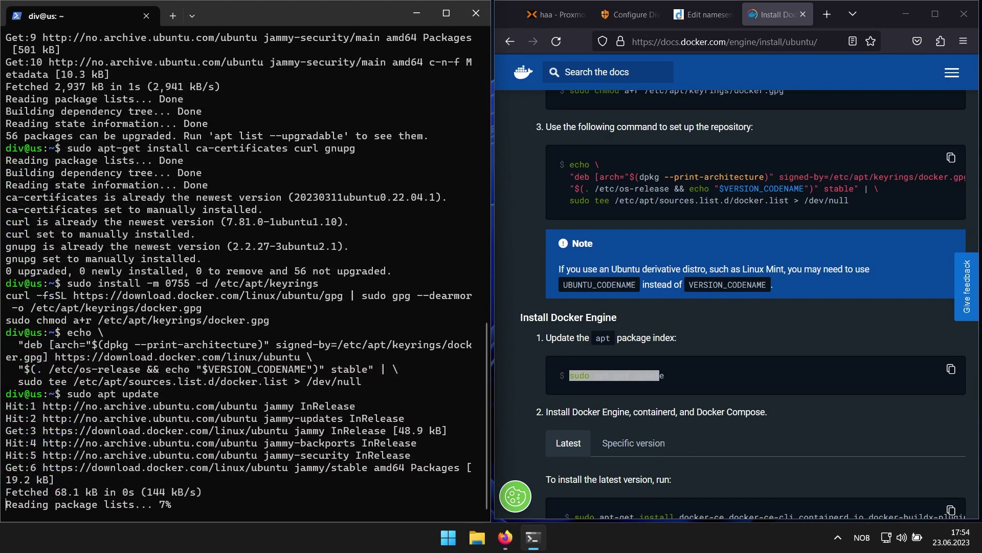
scroll(722, 466, down, 2)
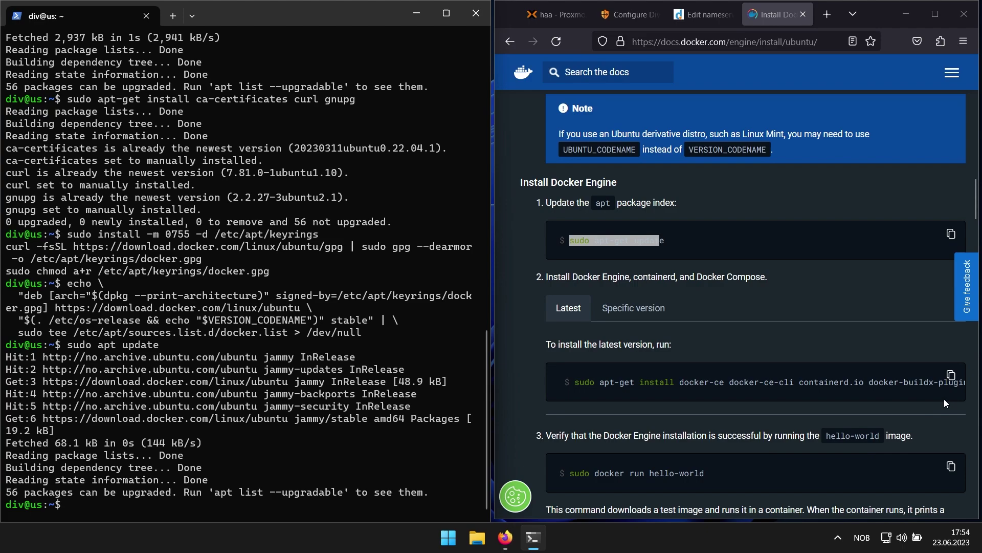
click(950, 375)
right_click(377, 504)
key(Return)
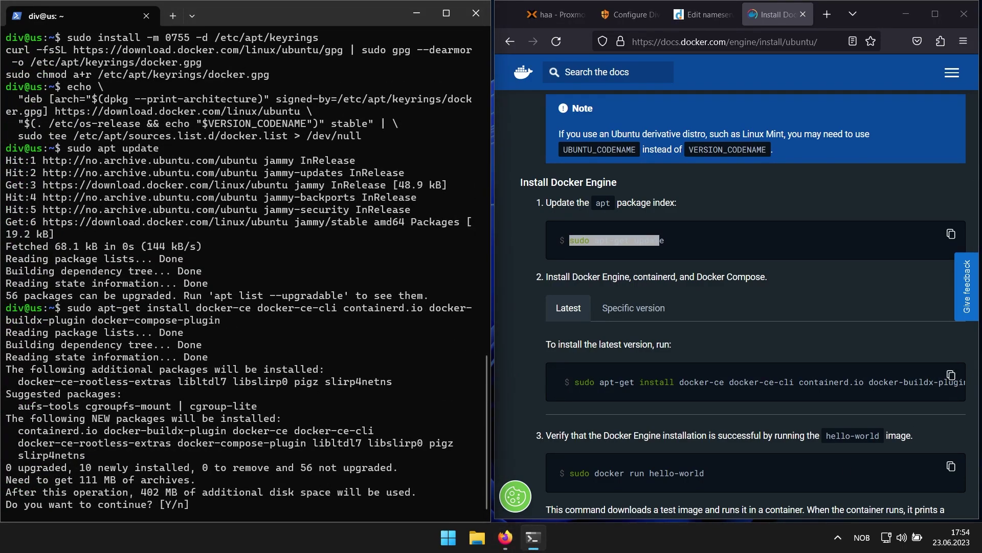
key(Return)
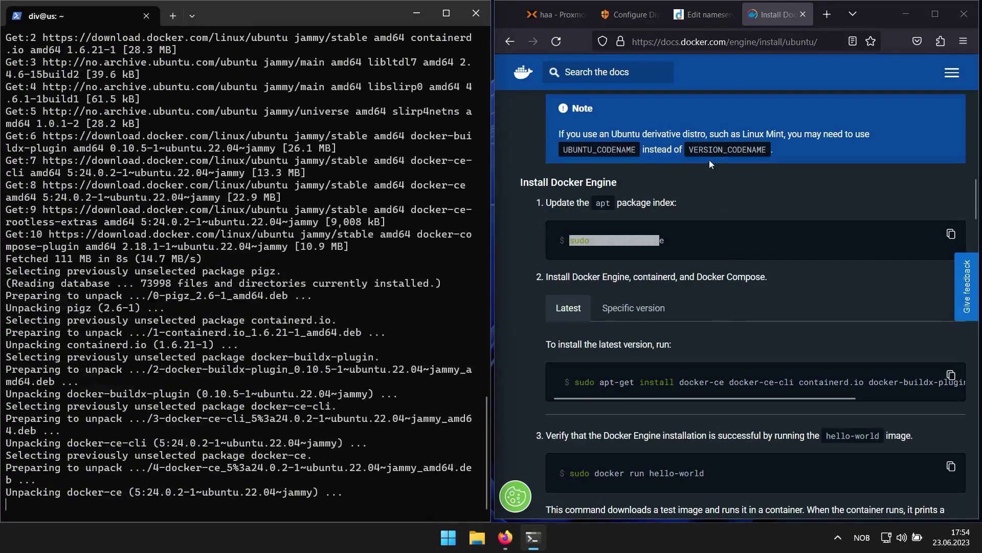
Step: Paste the Cloudflare connector command into a new Notepad note, add -d, and select it all
click(627, 14)
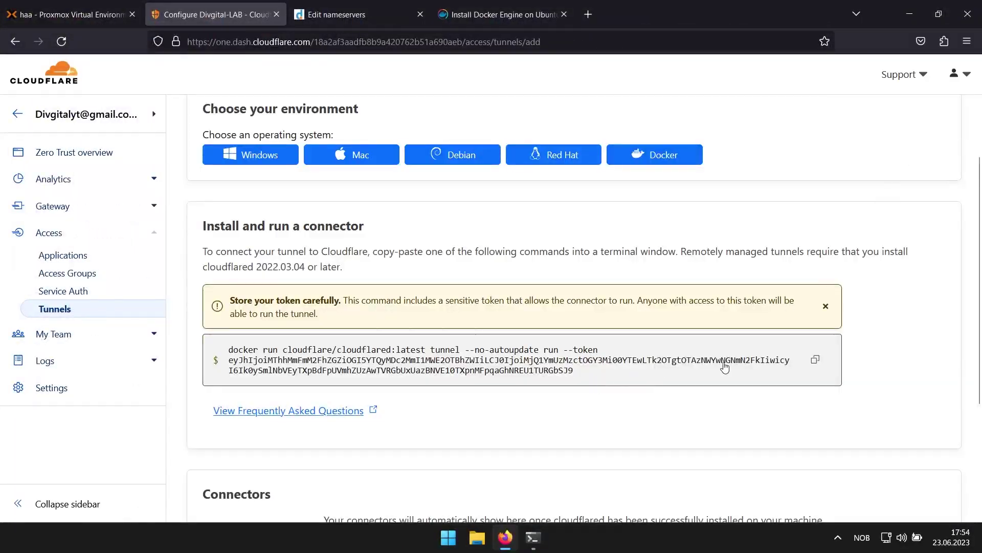
click(815, 360)
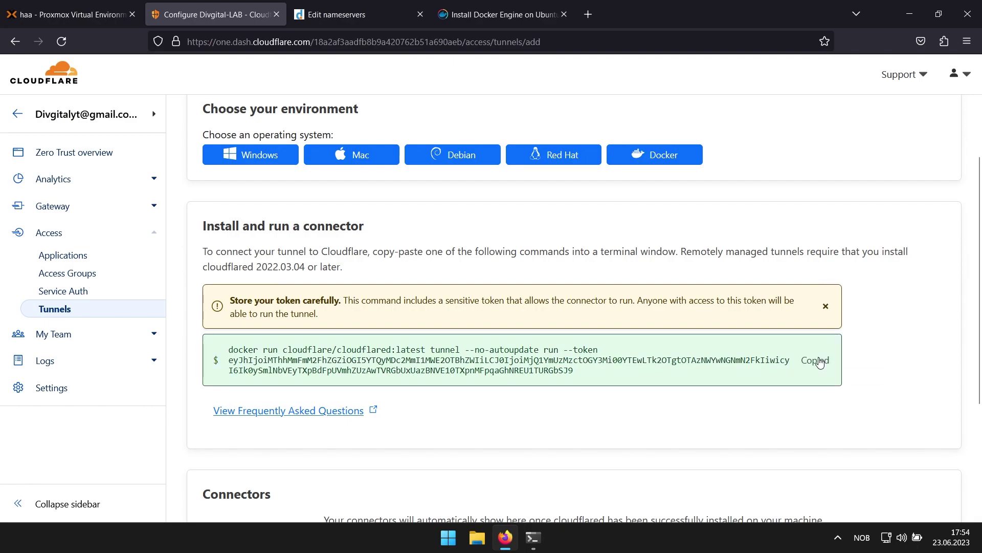
key(super)
text(notepad)
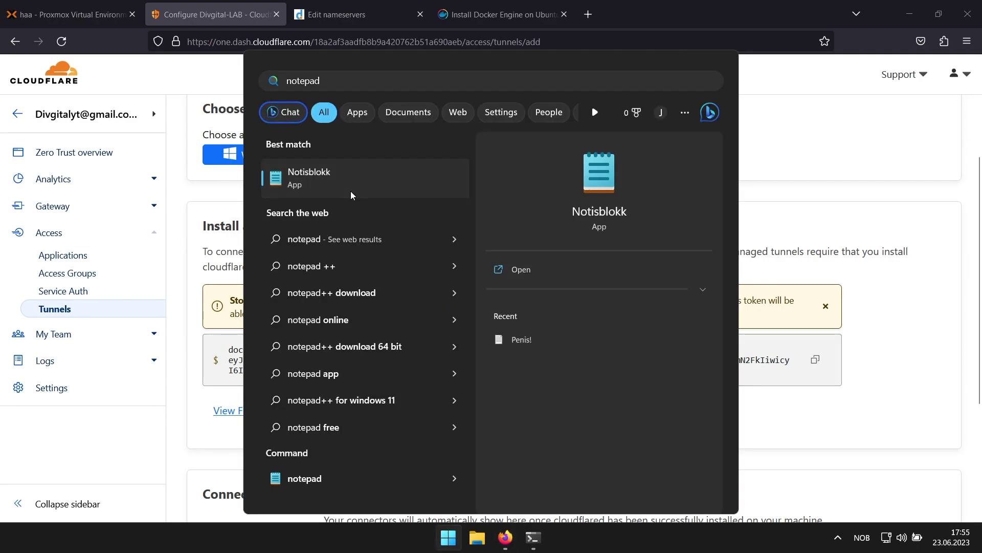
click(351, 191)
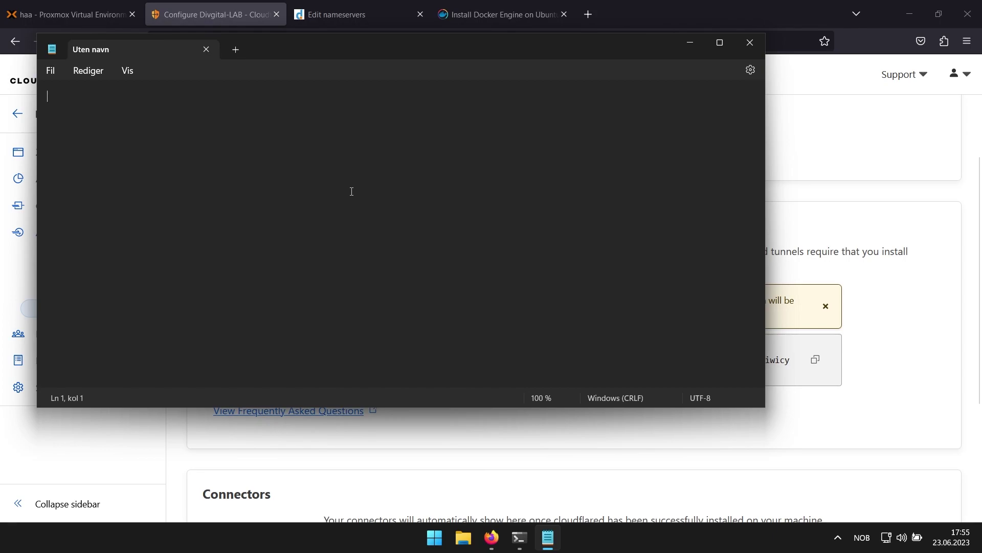
key(ctrl+v)
text(-)
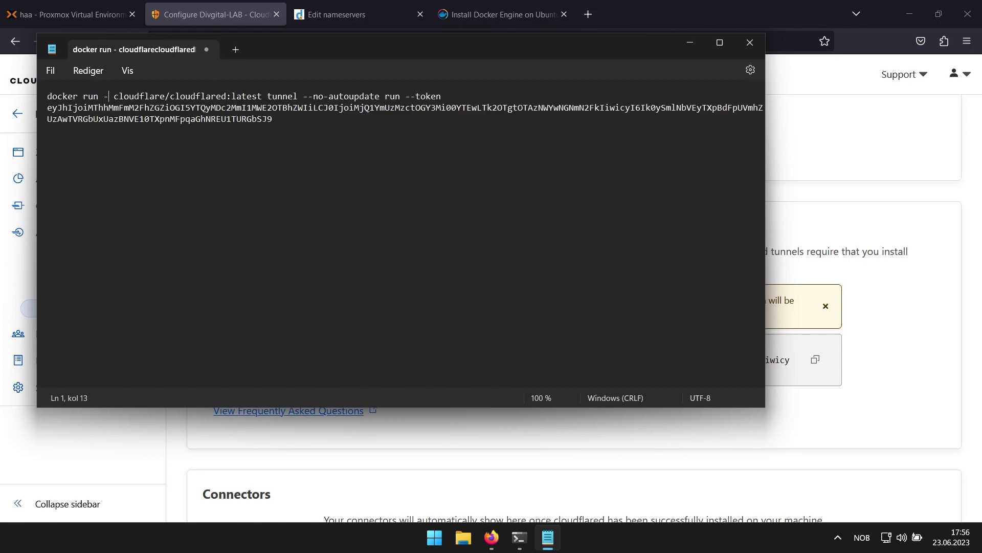
text(d)
key(ctrl+a)
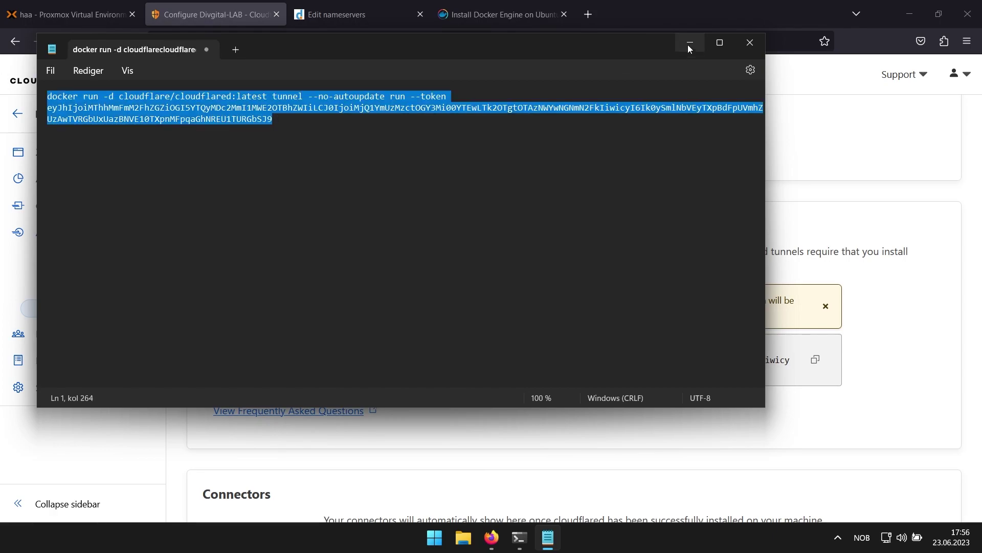
Step: Run the detached cloudflared docker run command on the server, retrying with sudo !!
click(690, 42)
click(519, 537)
right_click(124, 503)
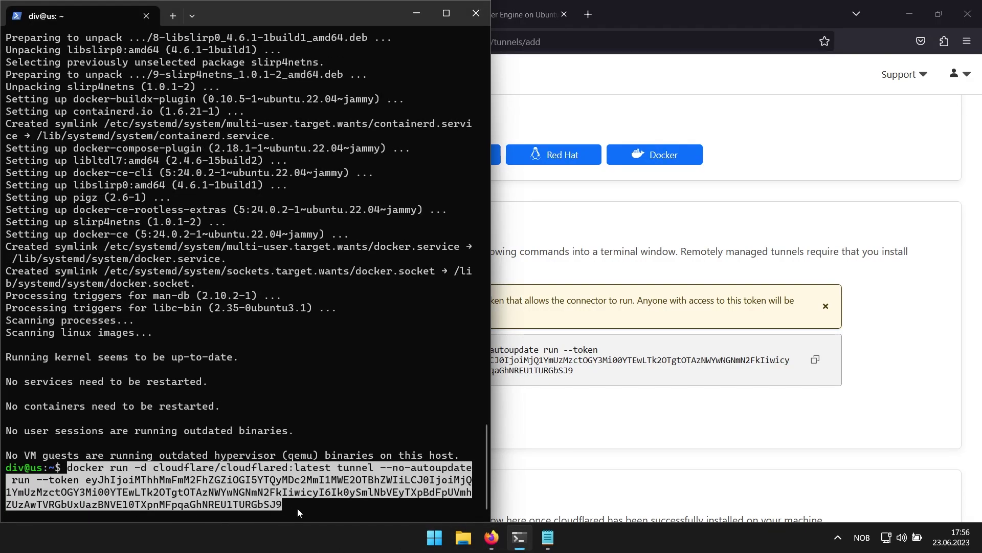
key(Return)
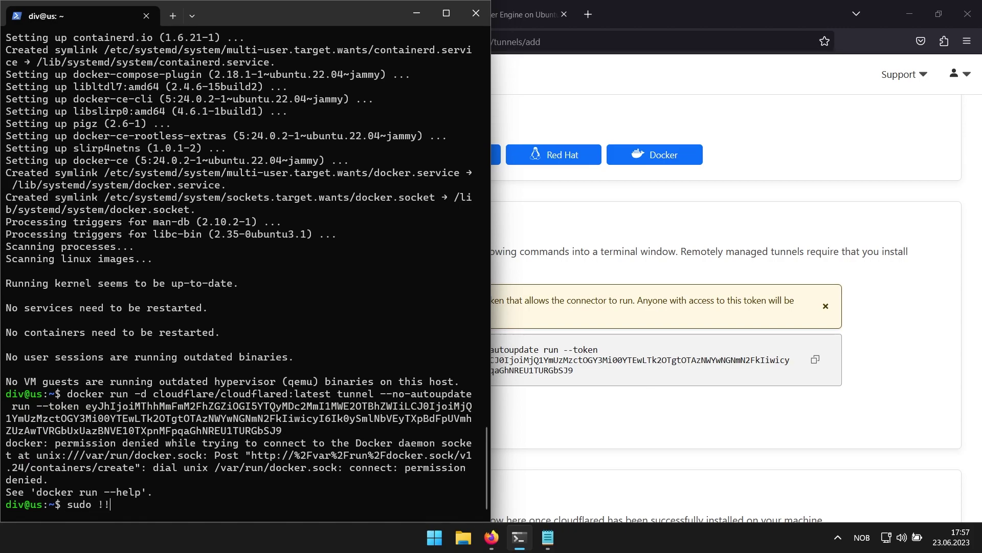
key(Return)
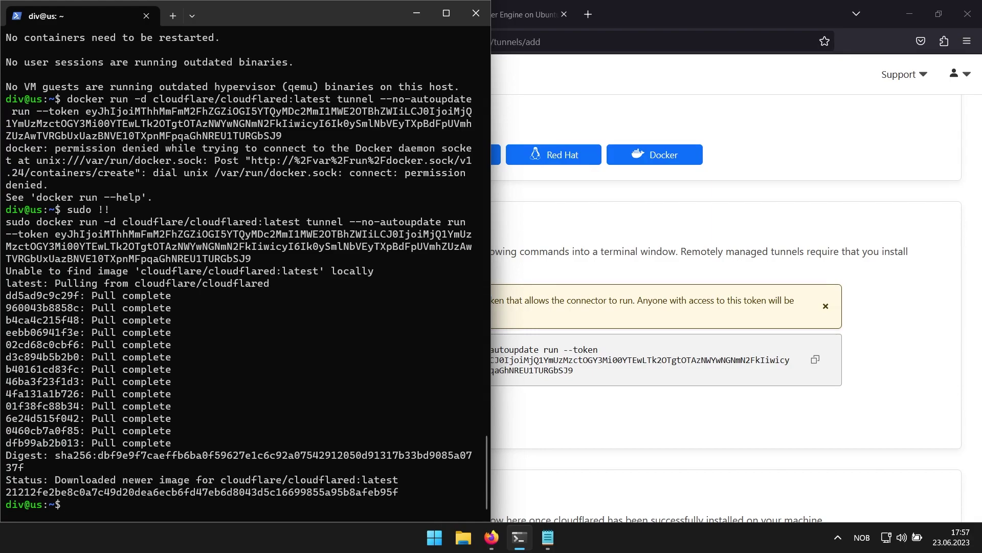
Step: Check the connector shows Connected, return to Tunnels, and open Divgital-LAB's configuration
click(614, 472)
scroll(614, 461, down, 3)
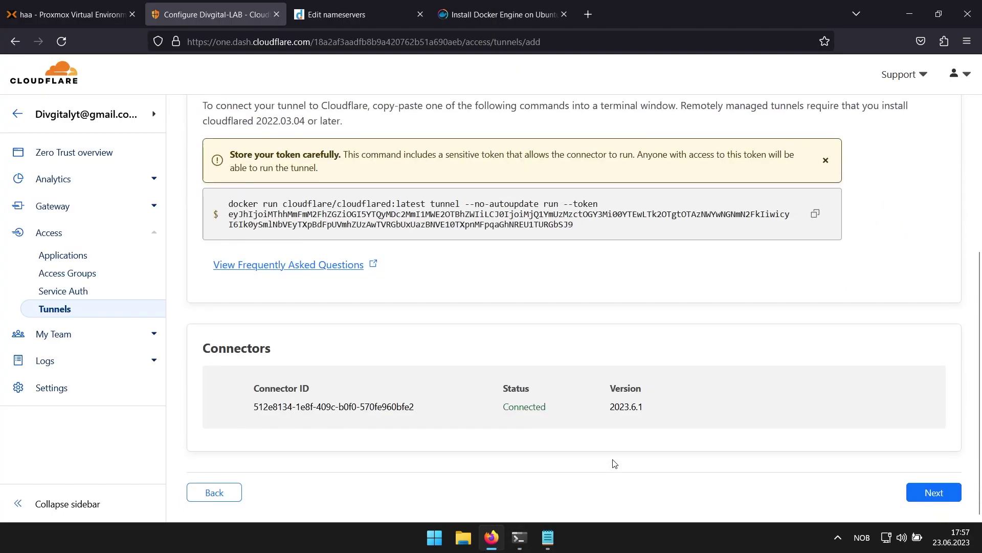
click(929, 495)
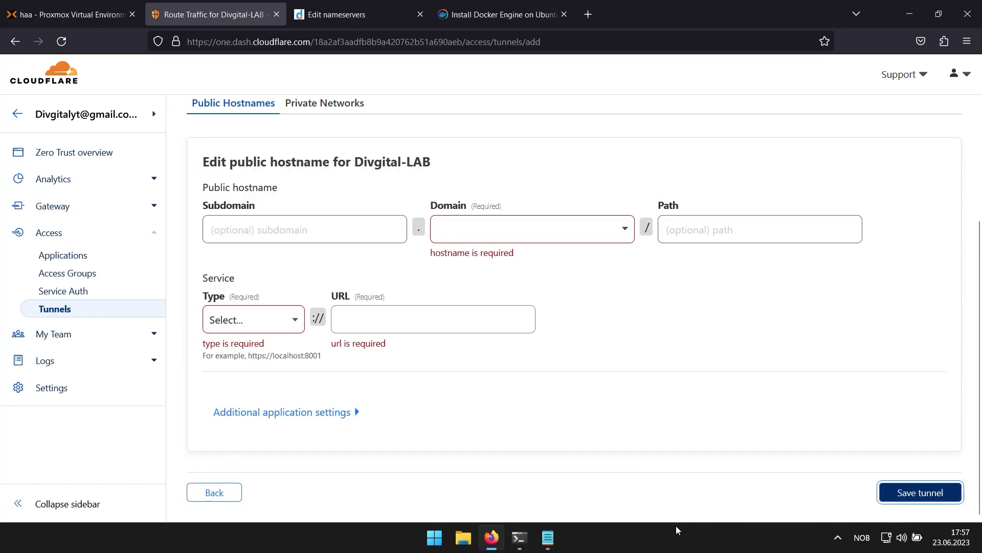
click(214, 492)
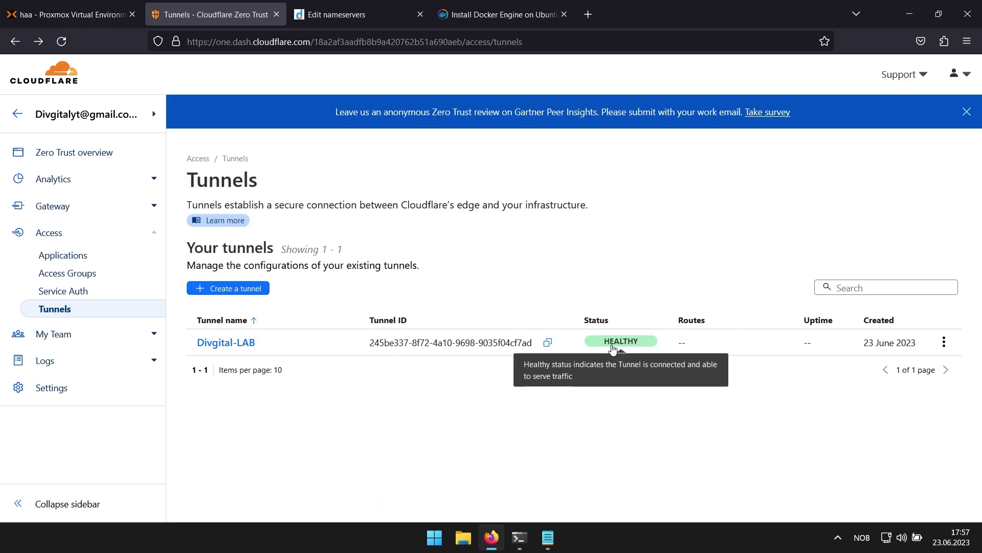
click(218, 343)
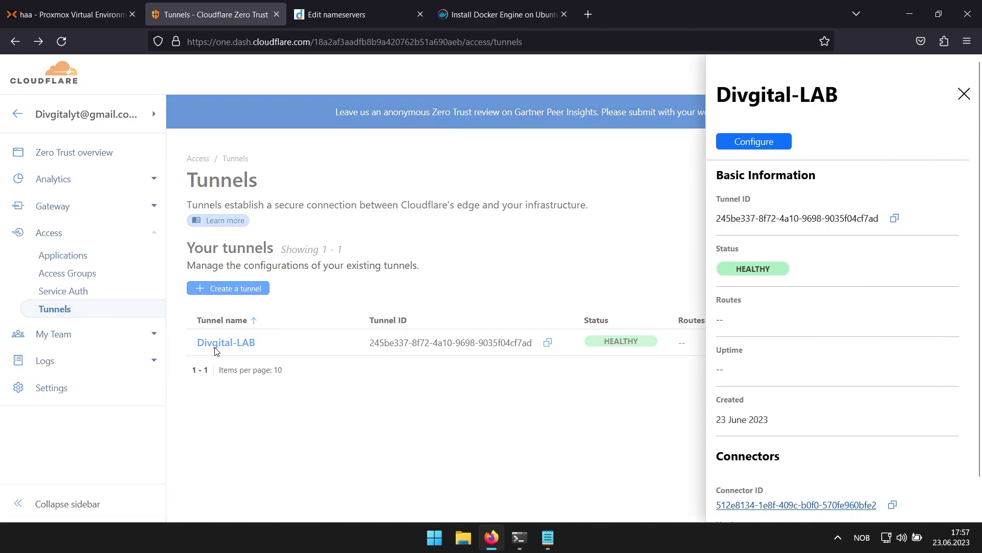
click(753, 142)
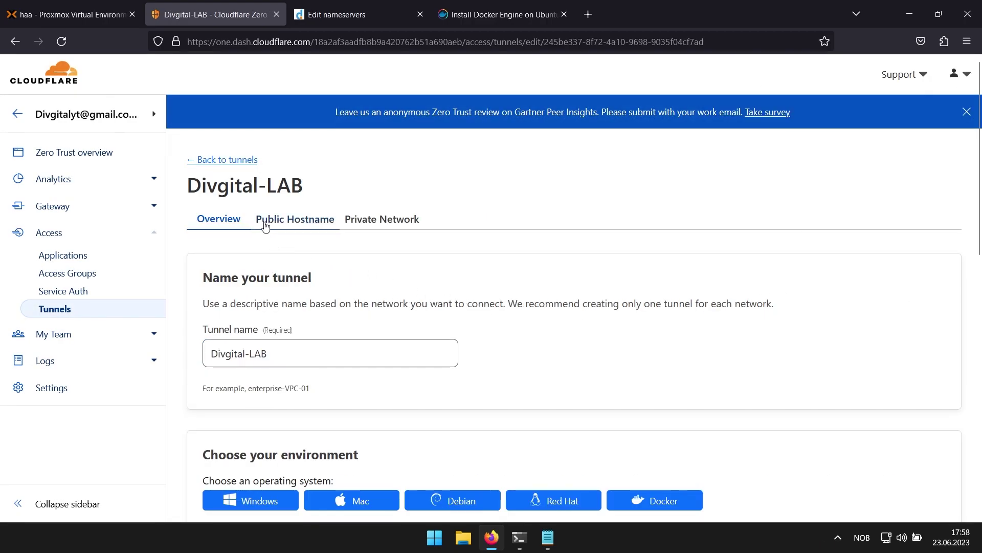
Step: Add and save public hostname gns3 on vargital.com, HTTP service at 172.18.120.77
click(283, 219)
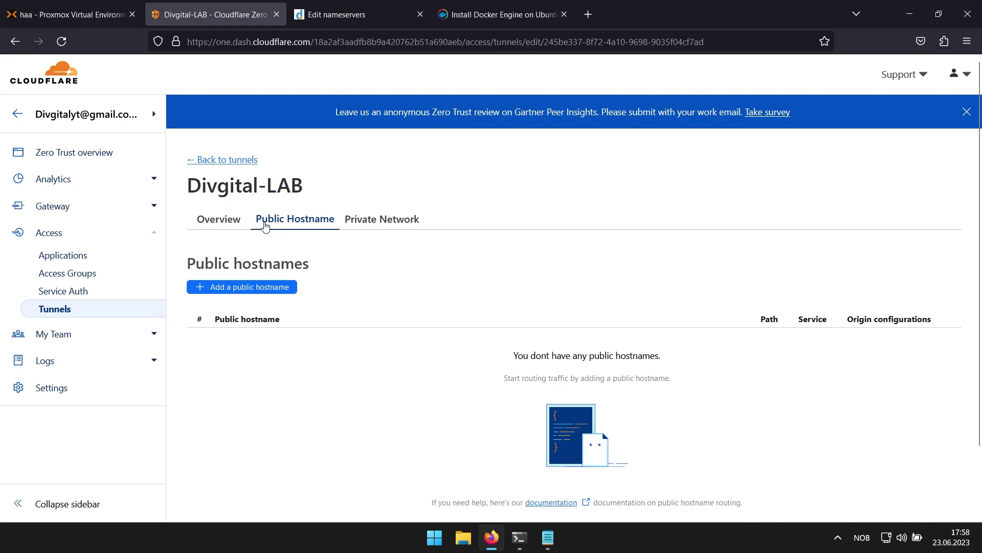
click(242, 286)
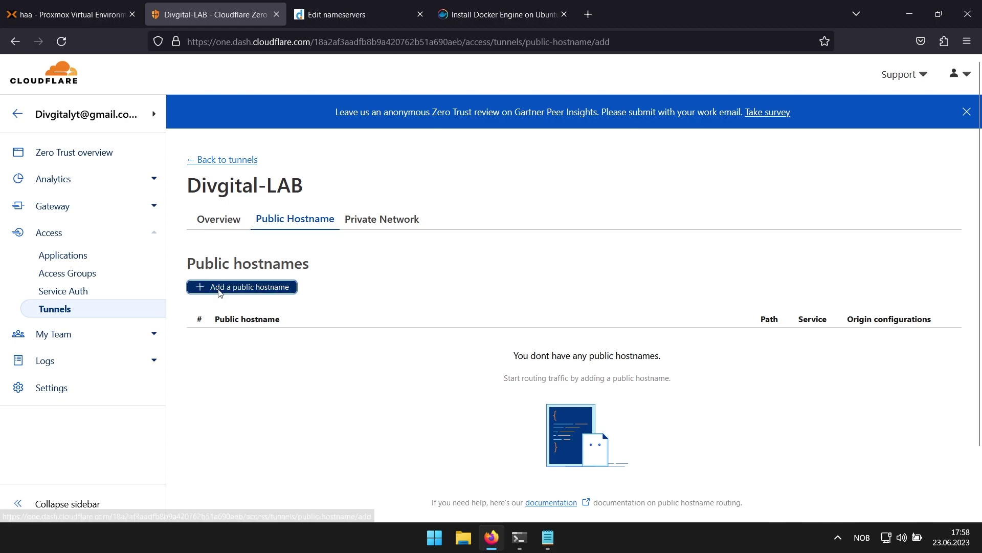
click(235, 301)
text(gns3)
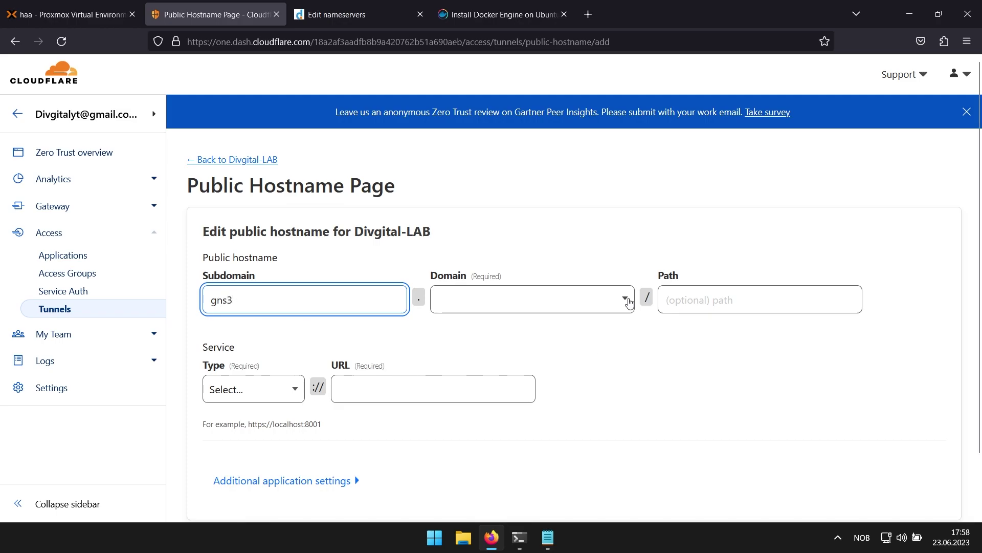
click(626, 299)
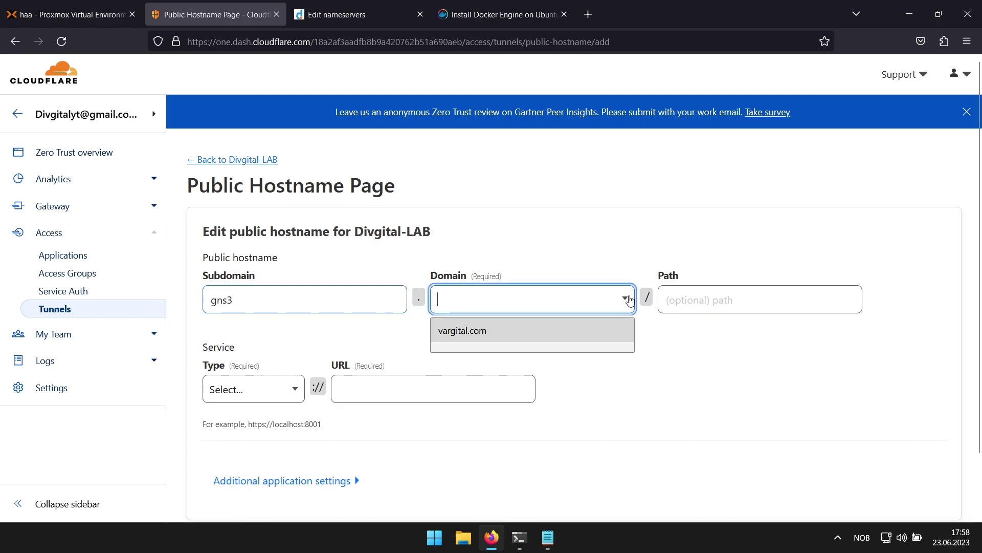
click(470, 332)
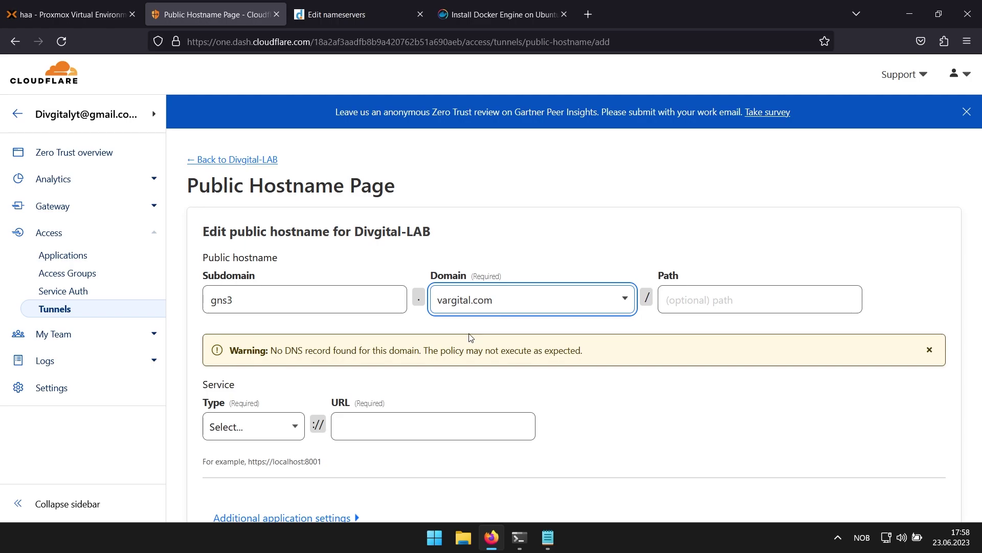
click(298, 429)
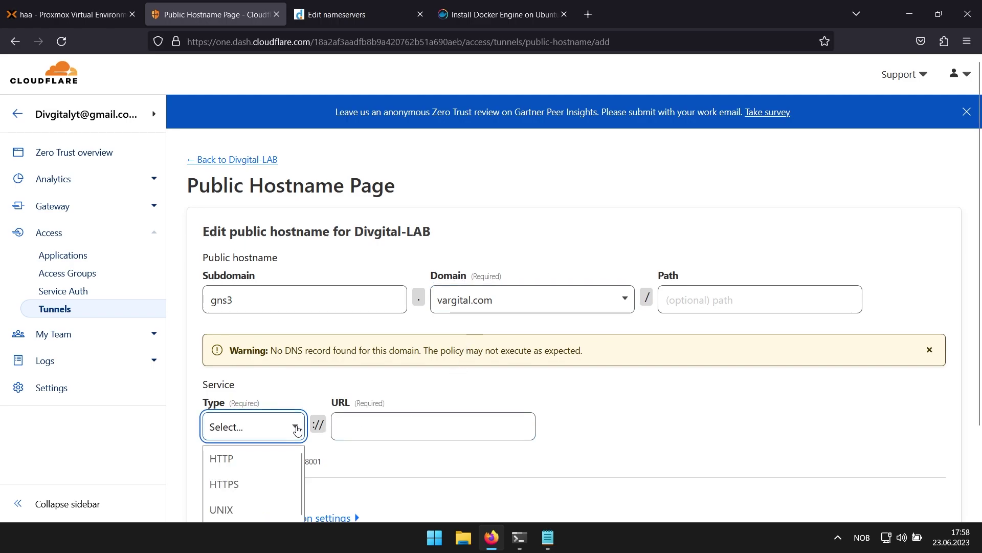
click(267, 459)
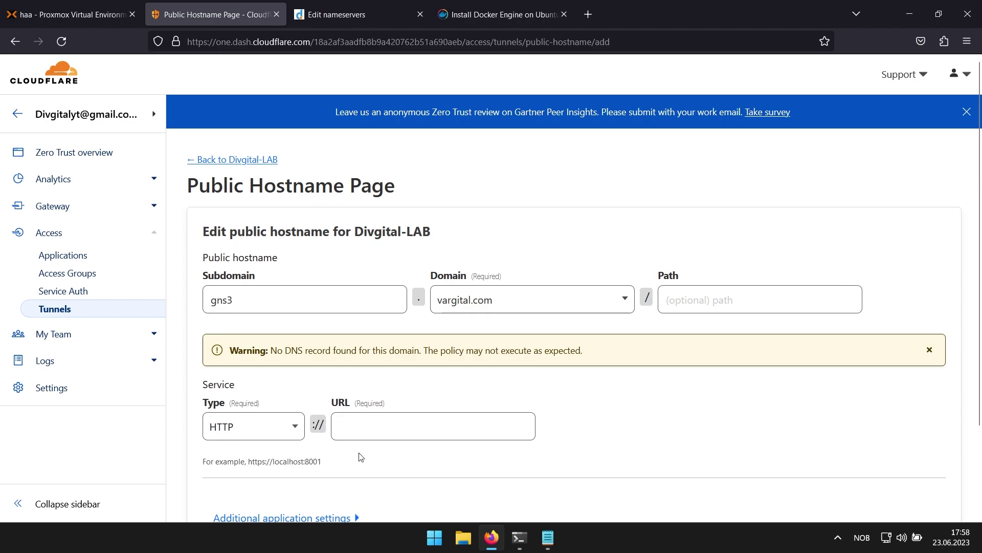
click(377, 434)
text(172.18.120.77)
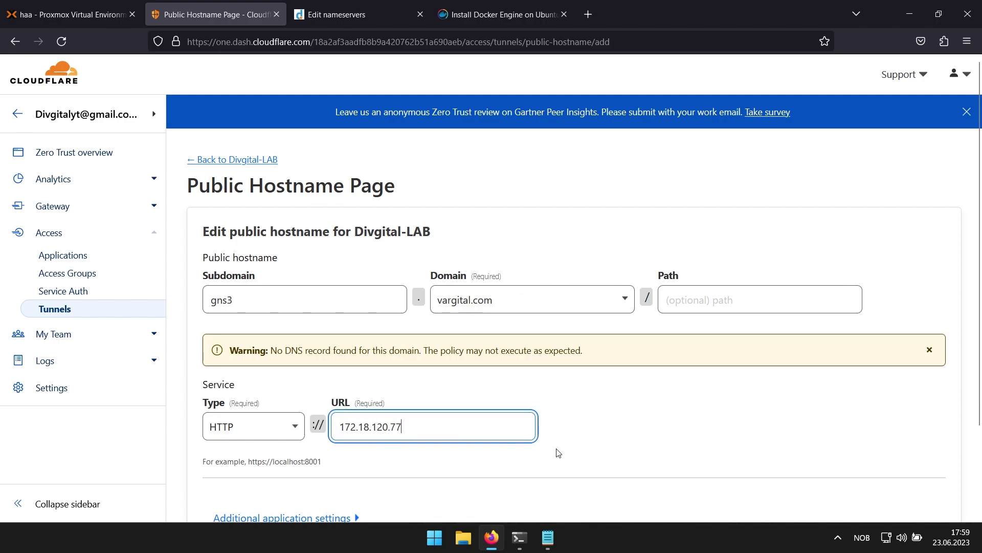
scroll(592, 438, down, 2)
click(913, 493)
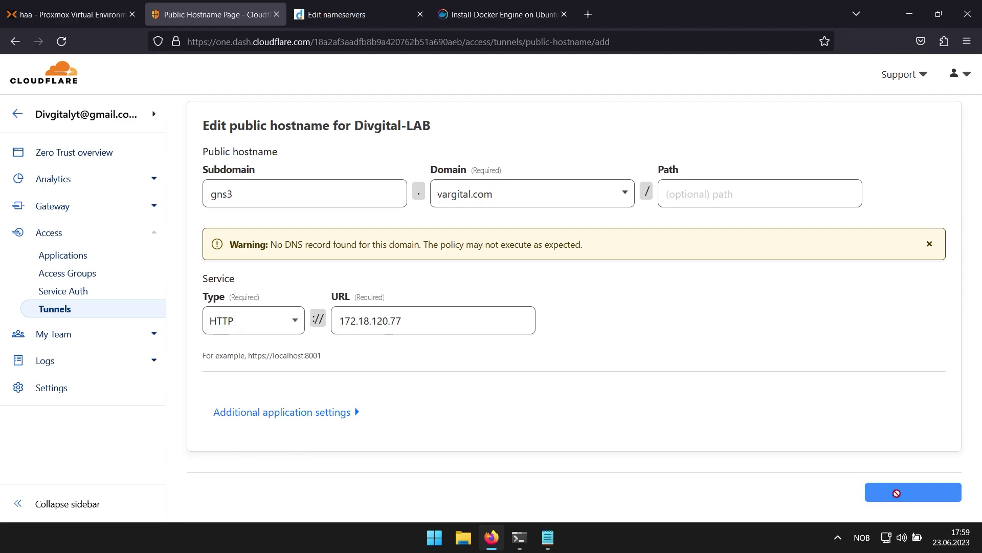
click(255, 341)
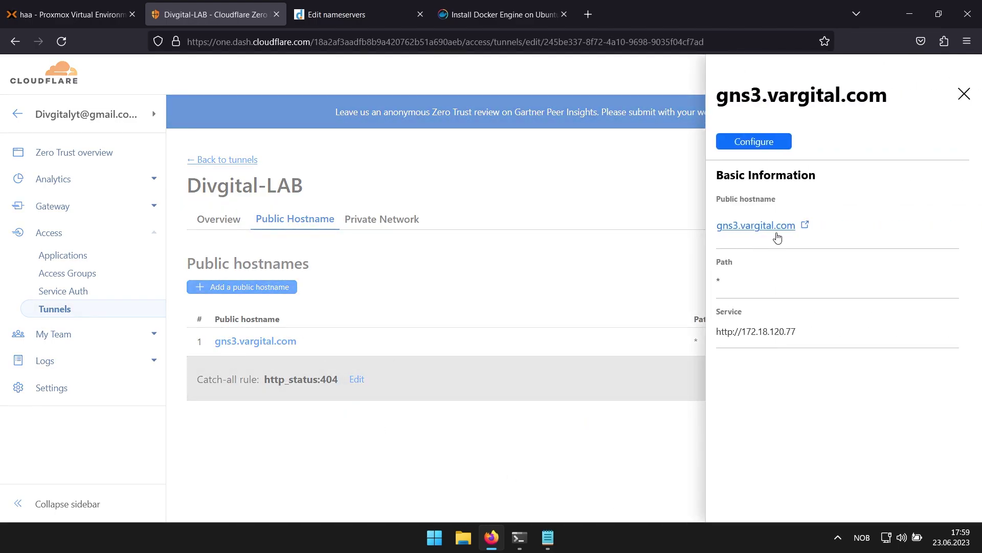
Step: Sign in to GNS3 at gns3.vargital.com, skip saving the login, and open project1
click(755, 225)
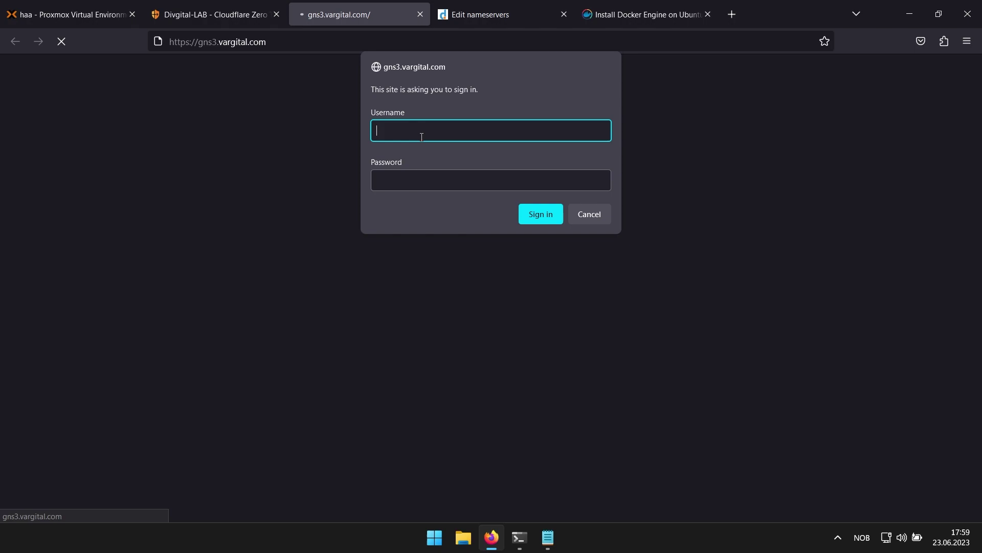
key(Tab)
key(Return)
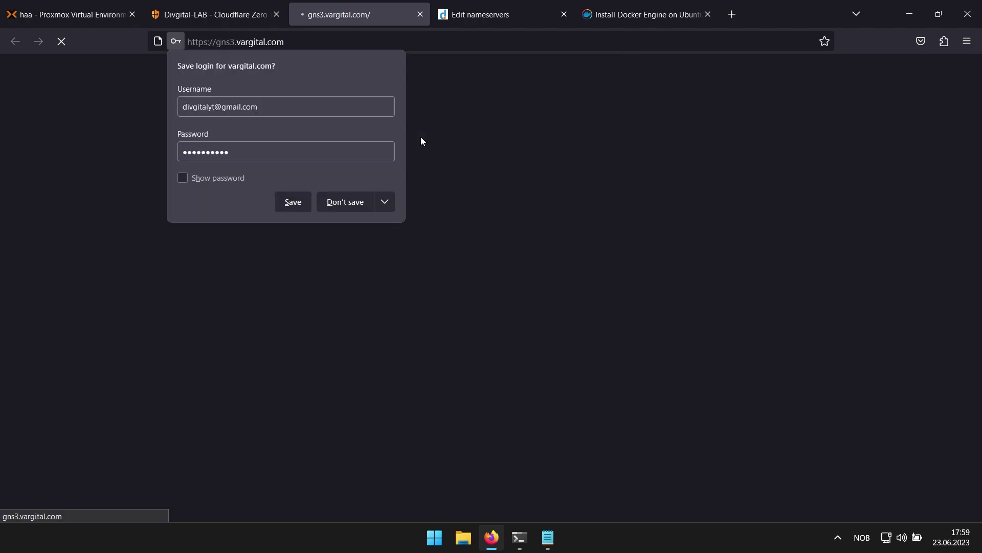
click(400, 225)
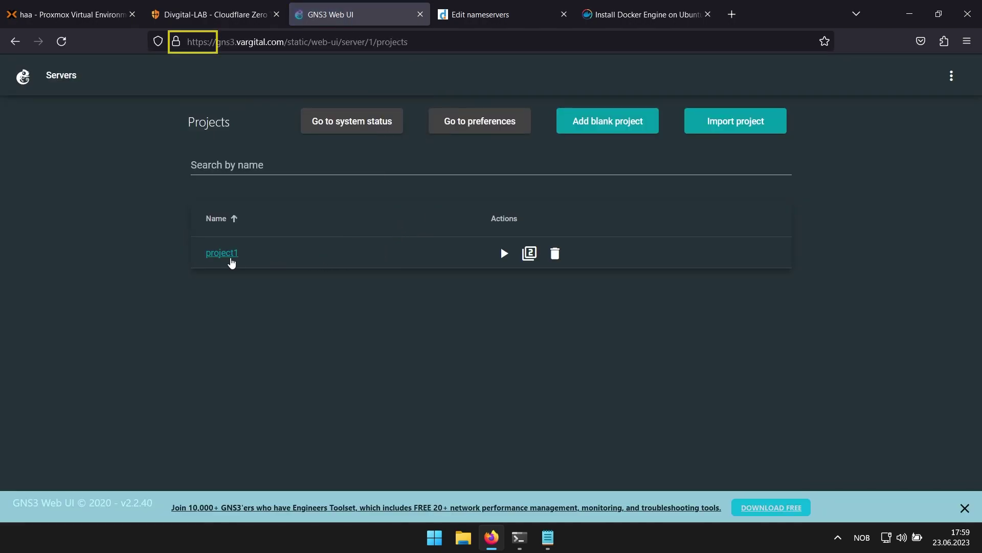
click(222, 252)
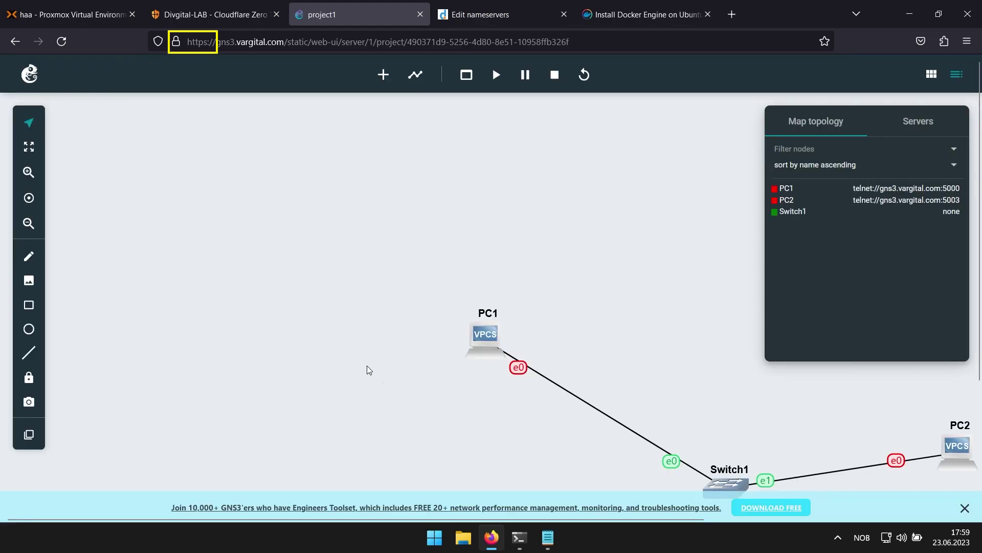
drag(258, 284, 311, 321)
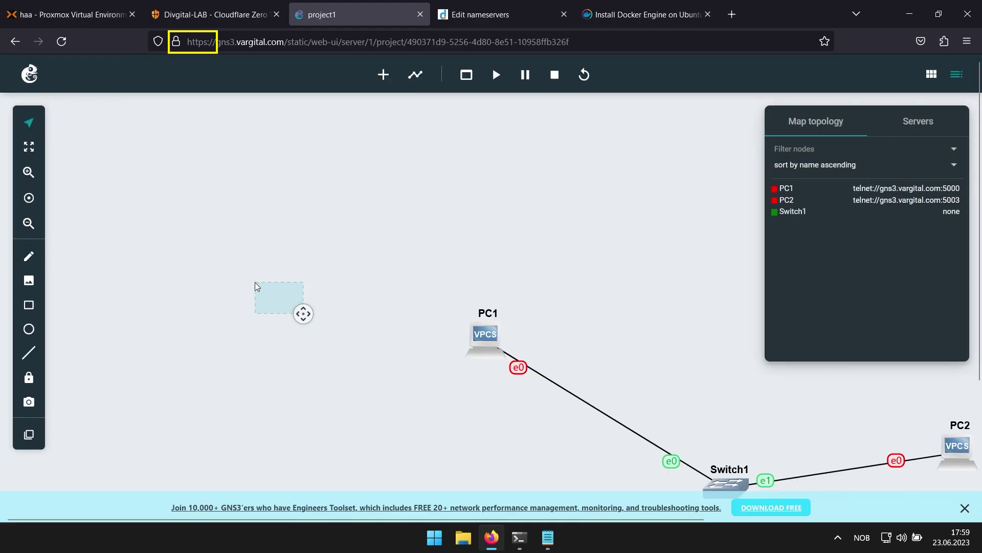
scroll(494, 362, down, 2)
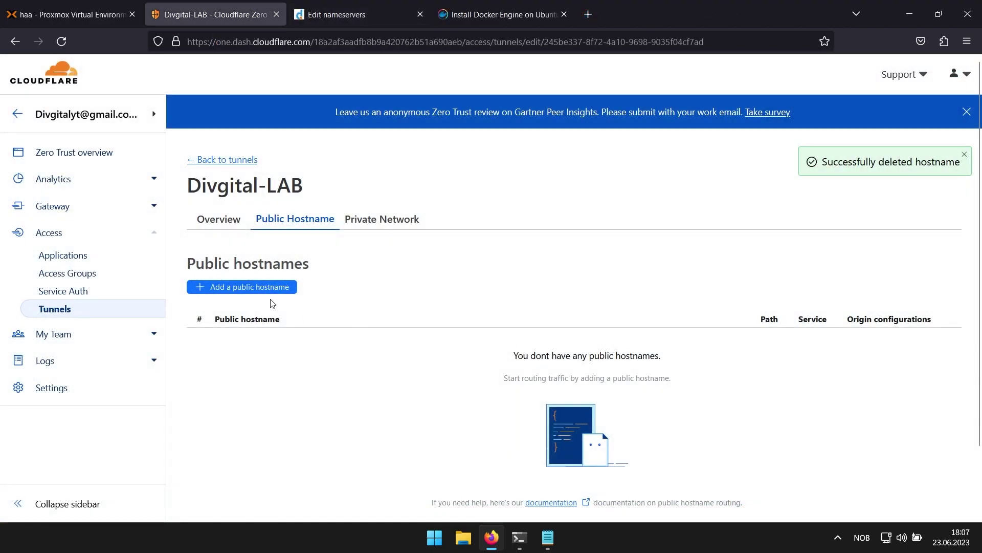
Step: Start a new public hostname proxmox on vargital.com with service type HTTPS
click(247, 289)
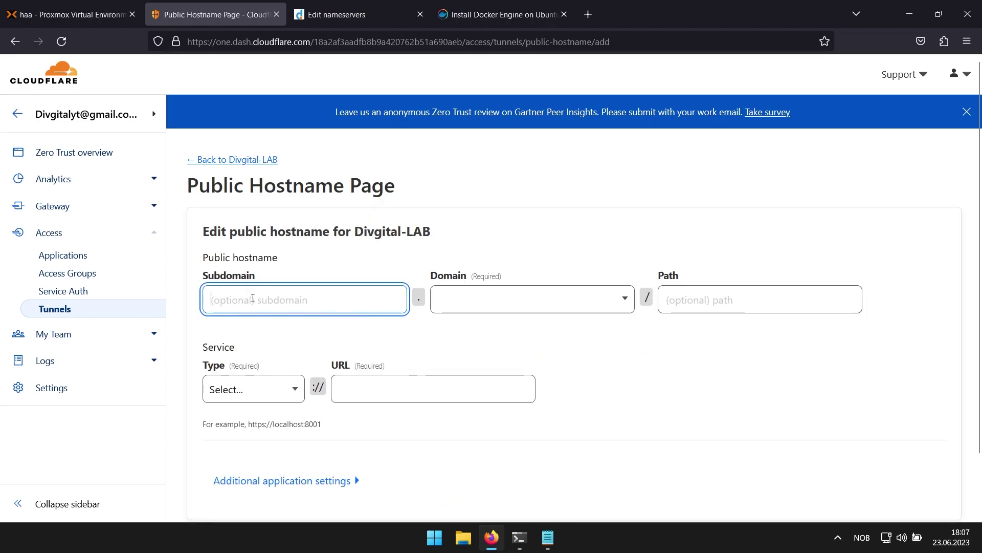
text(proxmox)
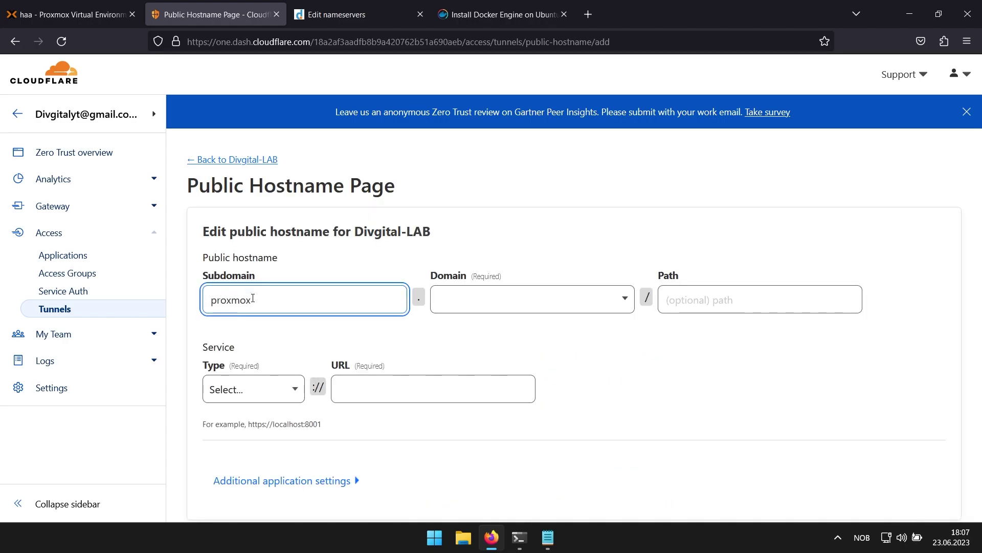
click(629, 304)
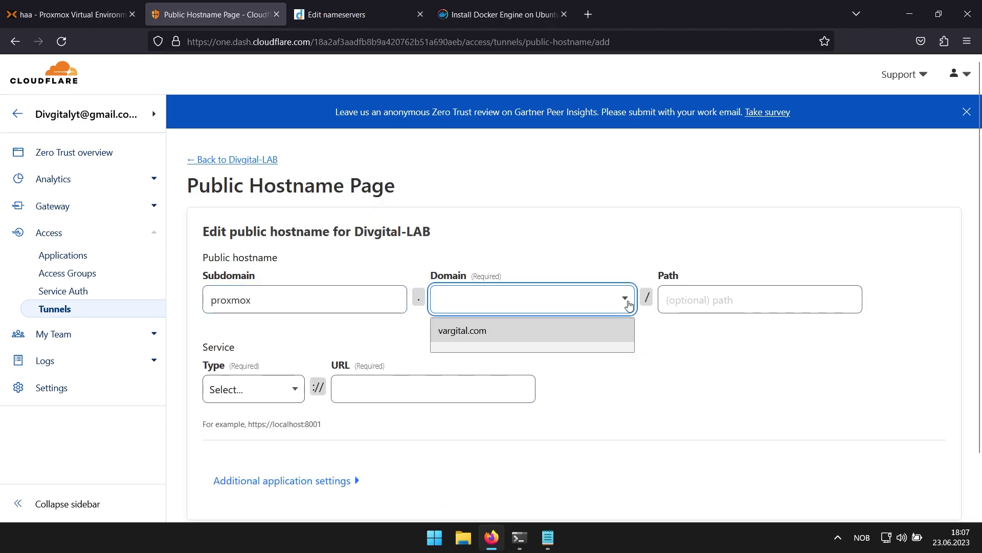
click(476, 329)
click(294, 428)
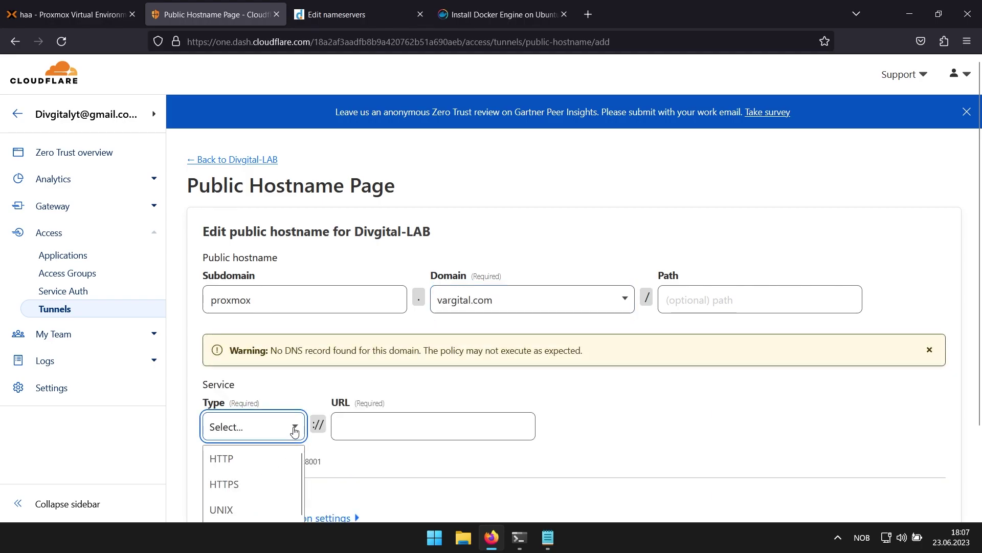
click(239, 485)
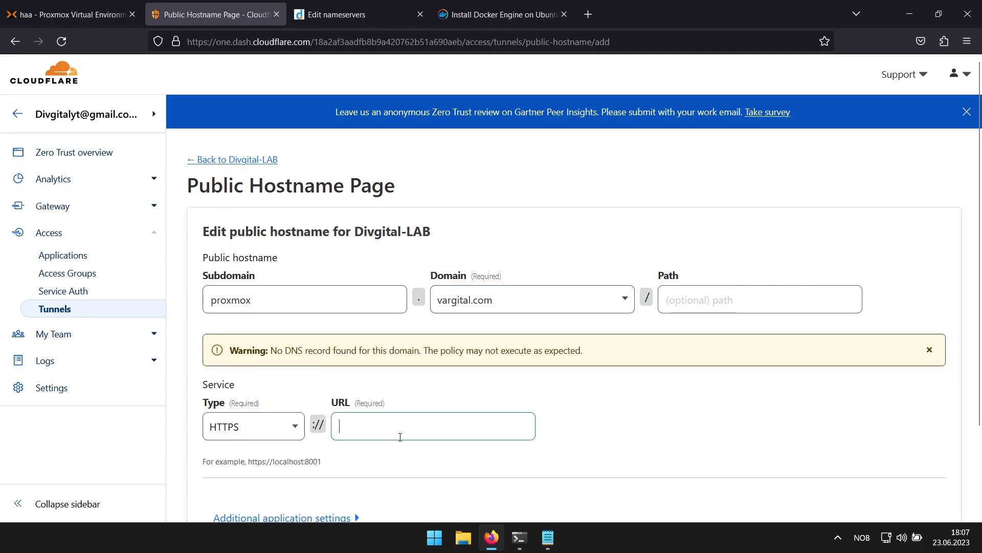
text(172.18.120)
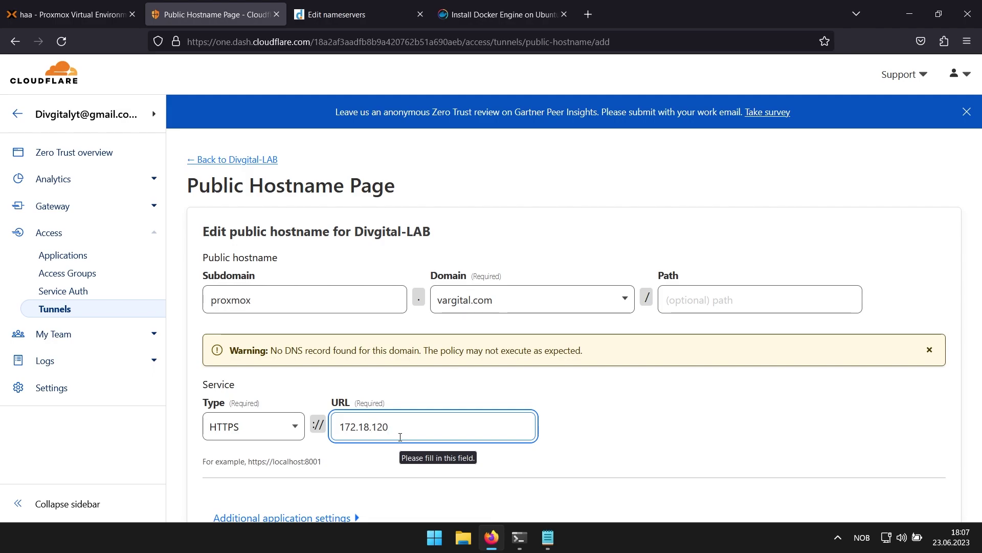
text(.100:8006)
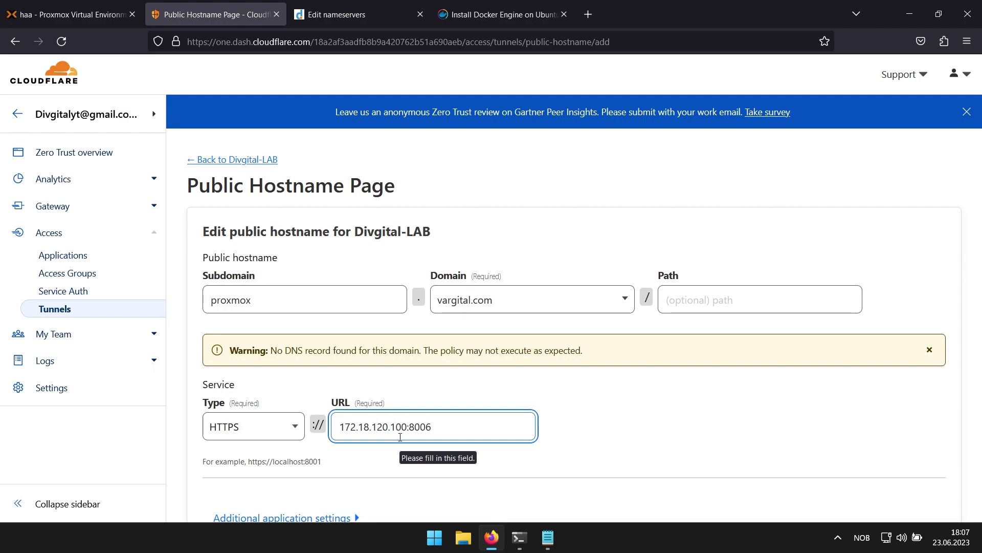
Step: Point it to 172.18.120.100:8006, enable No TLS Verify, and save the hostname
middle_click(829, 367)
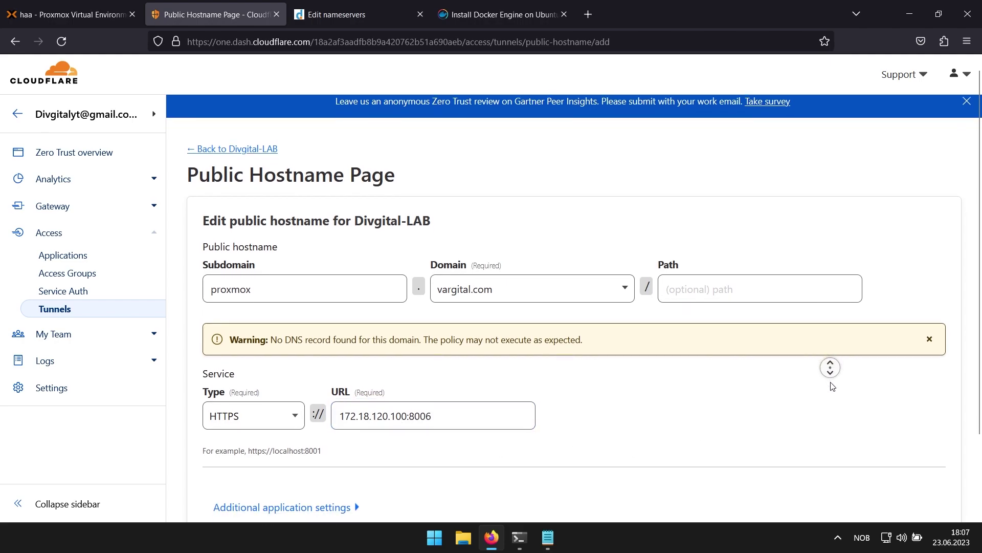
click(599, 469)
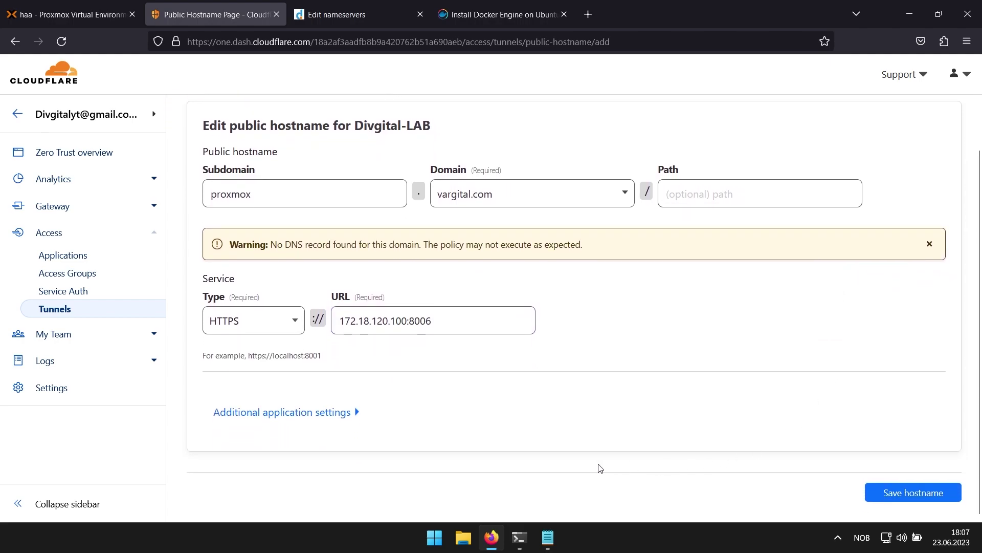
click(359, 414)
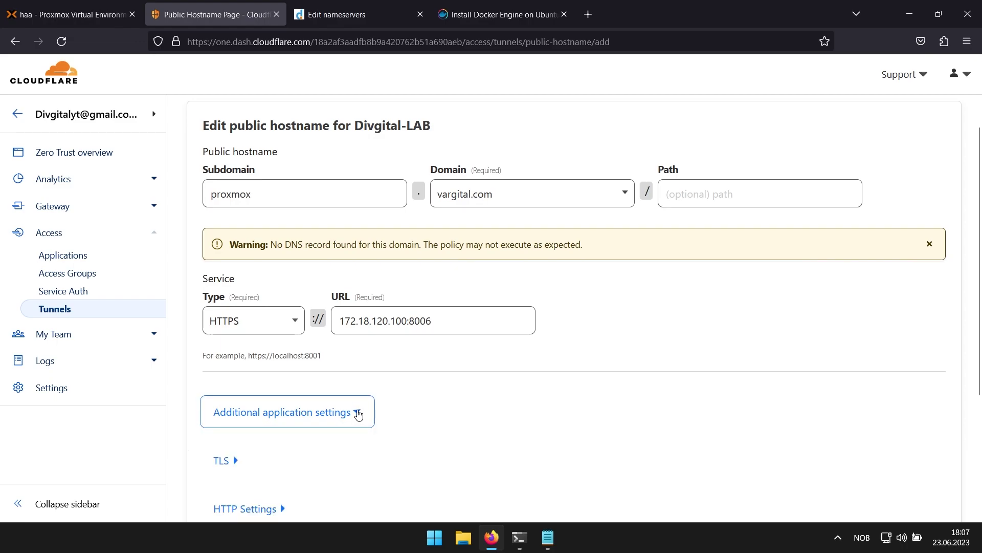
click(231, 461)
middle_click(737, 424)
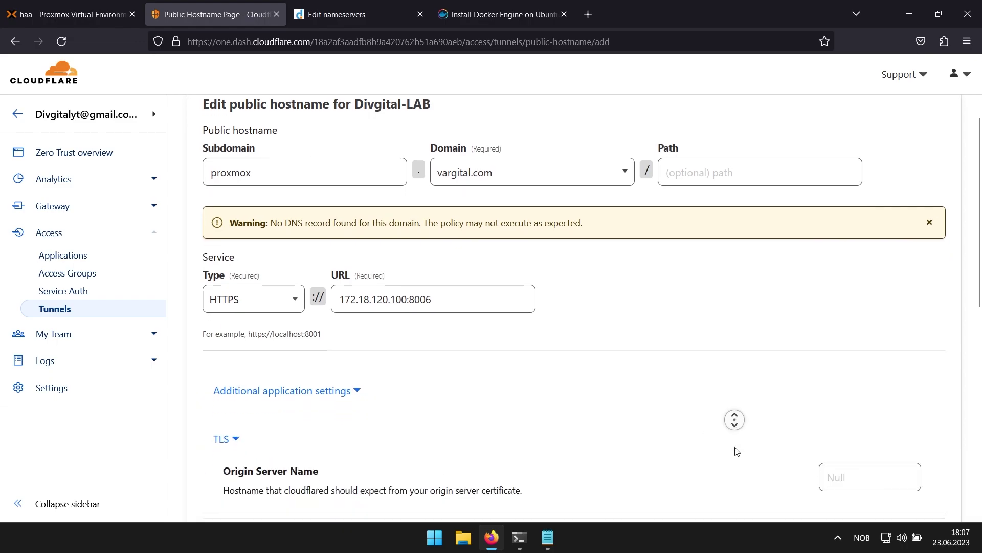
click(848, 448)
click(880, 405)
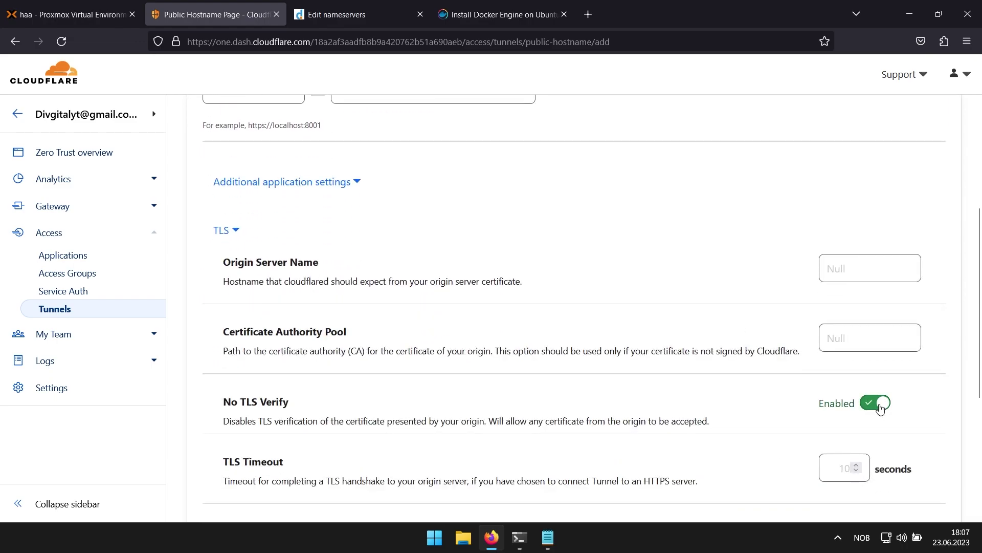
scroll(962, 440, down, 4)
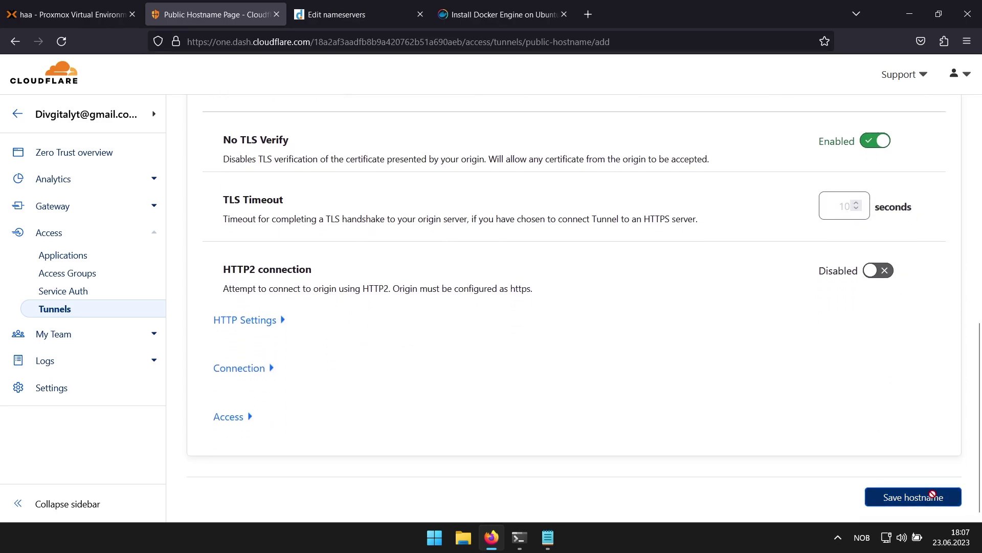
click(912, 506)
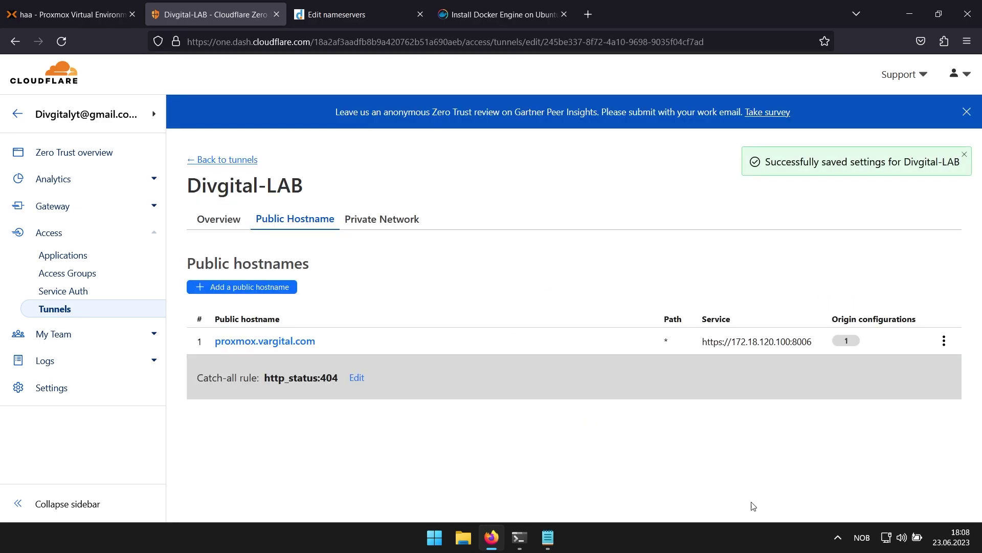
Step: Log in to Proxmox at proxmox.vargital.com as root, choosing never to save the login
click(268, 341)
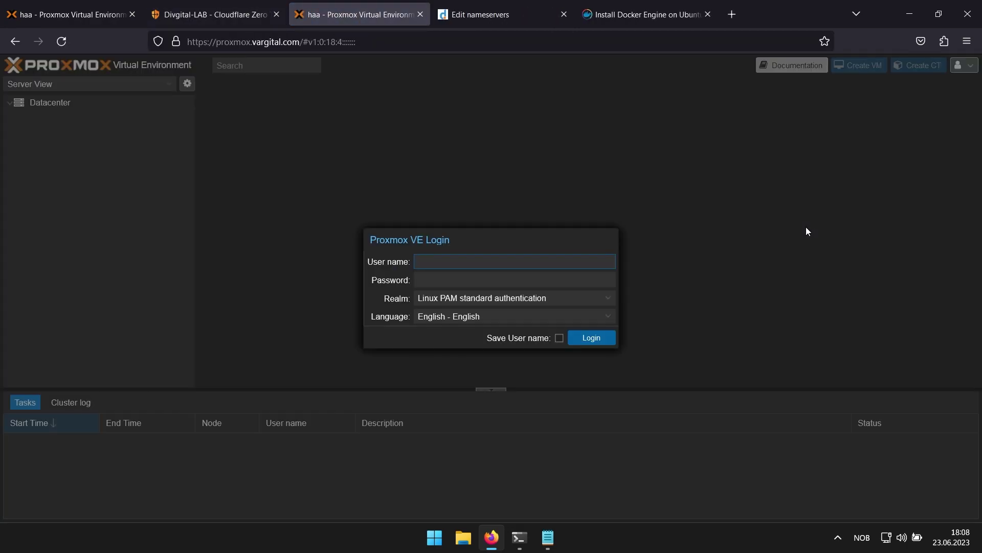
text(t)
key(Tab)
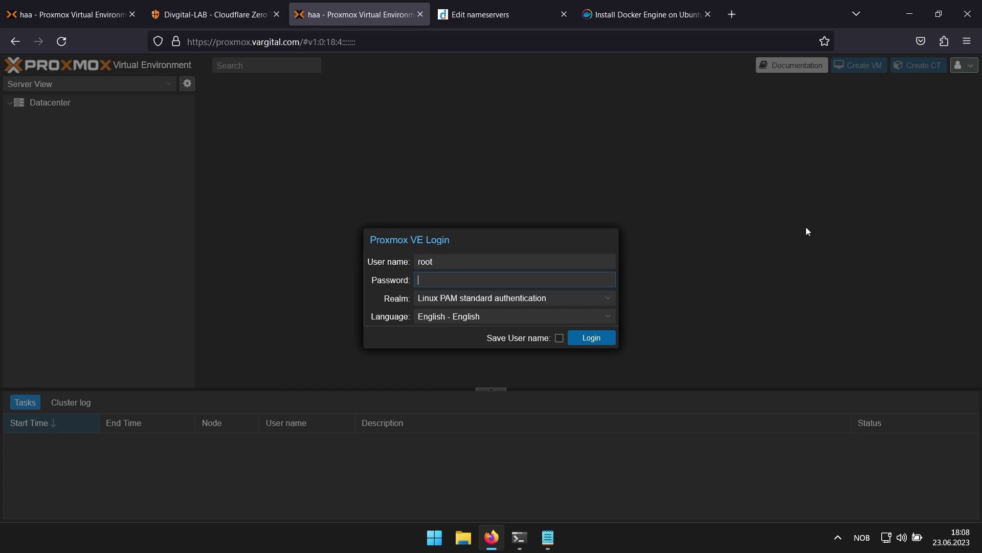
text(•)
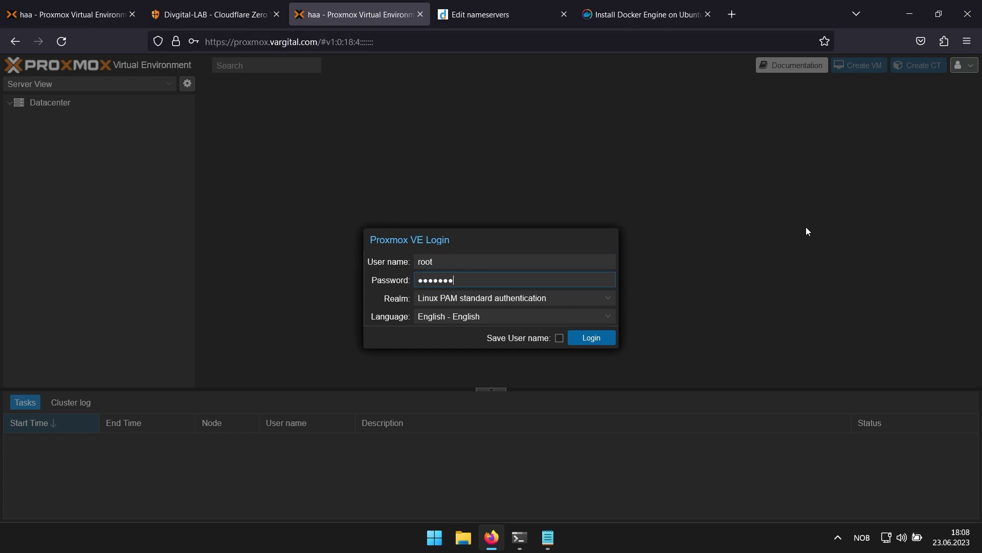
click(592, 337)
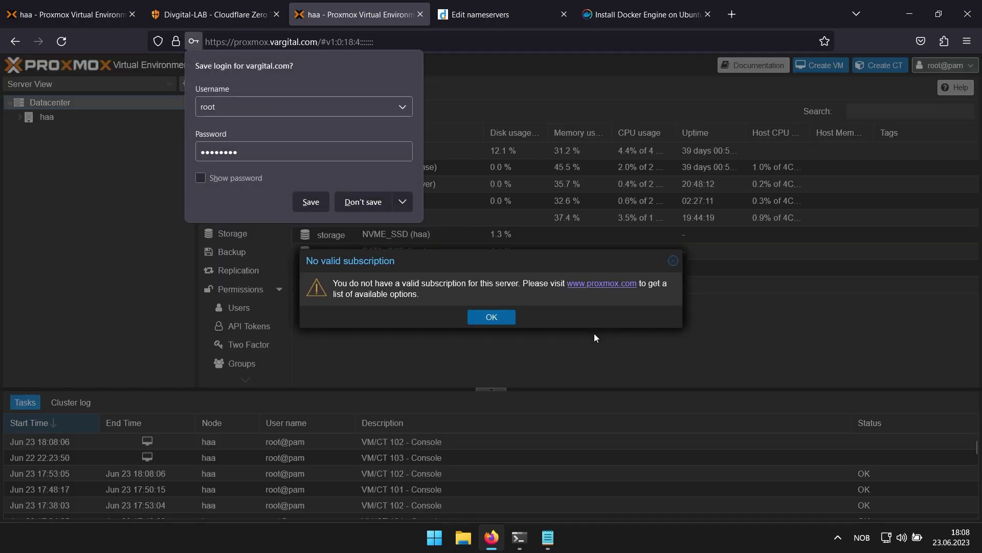
click(404, 203)
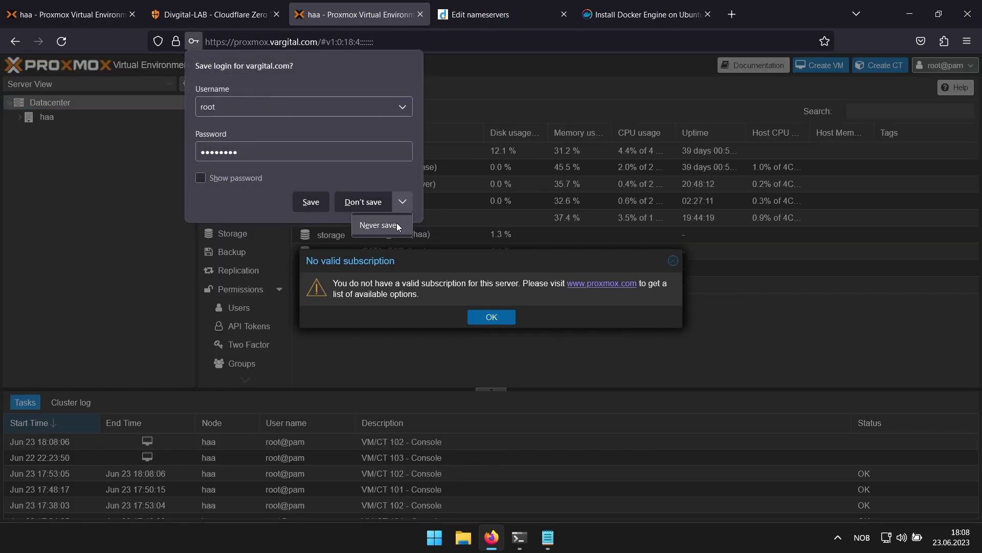